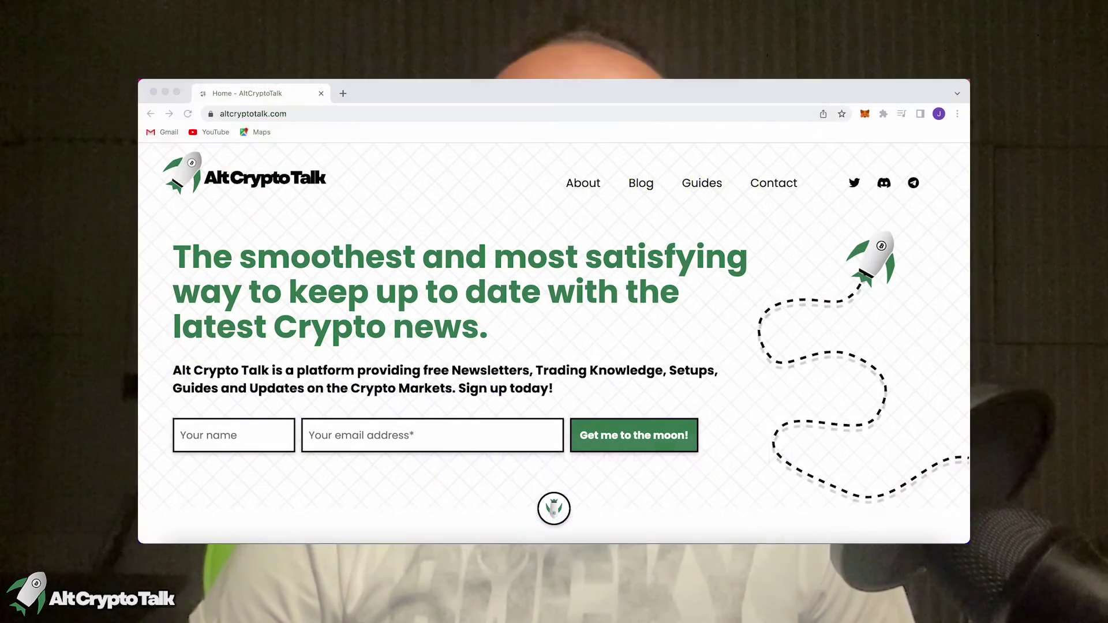
- Open the Guides page on AltCryptoTalk to browse the crypto guides
{"action": "left_click", "coordinate": [695, 185]}
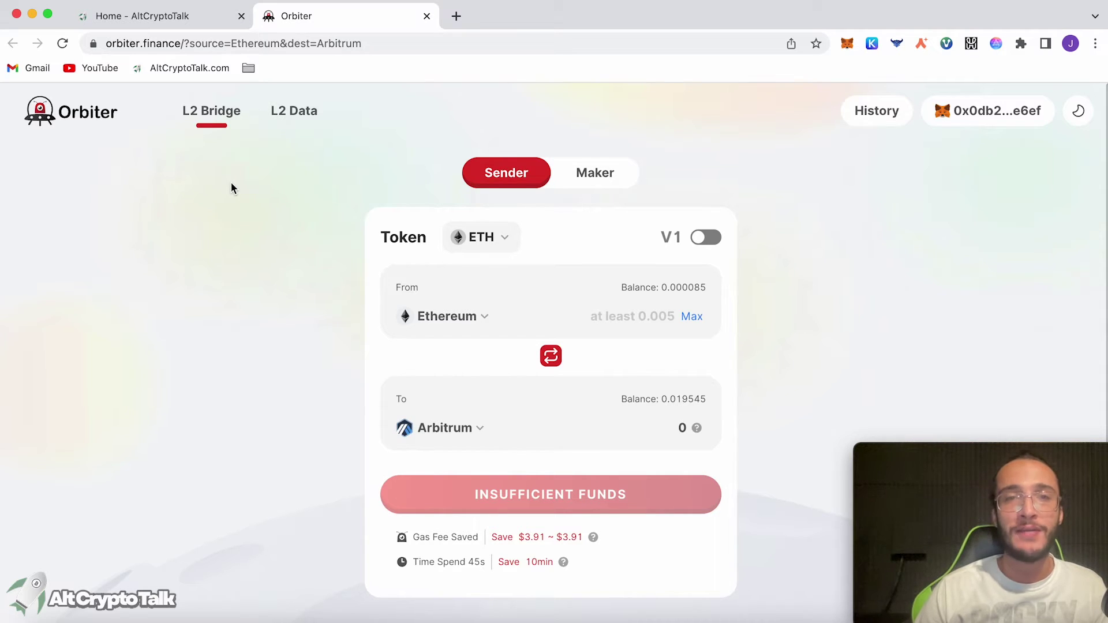
{"action": "left_click", "coordinate": [847, 43]}
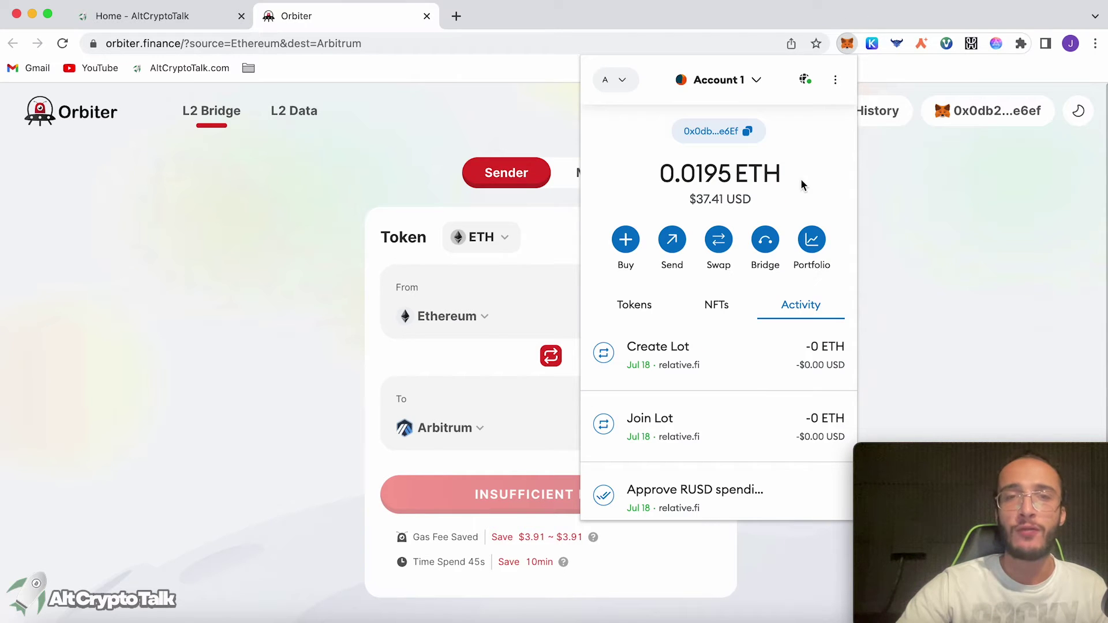
{"action": "left_click", "coordinate": [615, 80]}
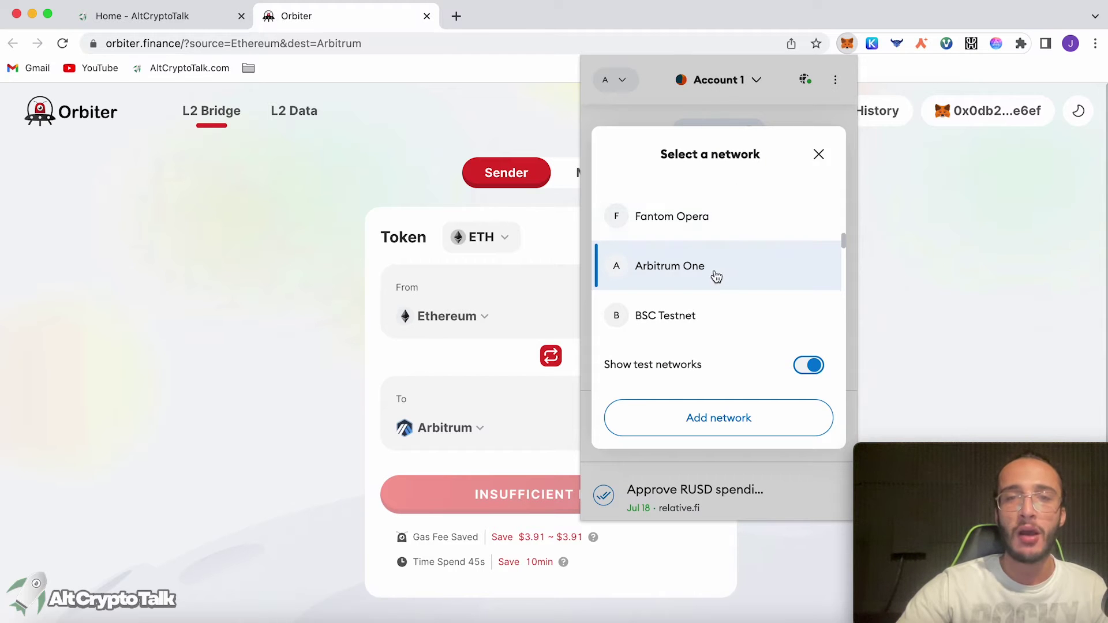
{"action": "left_click", "coordinate": [807, 100]}
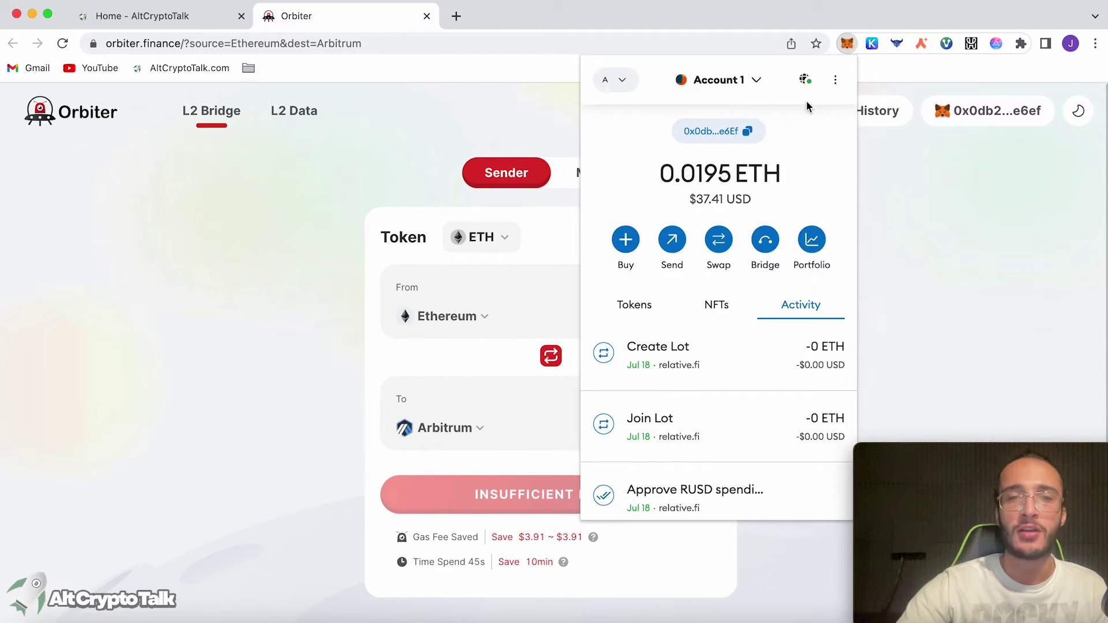
{"action": "left_click", "coordinate": [923, 221]}
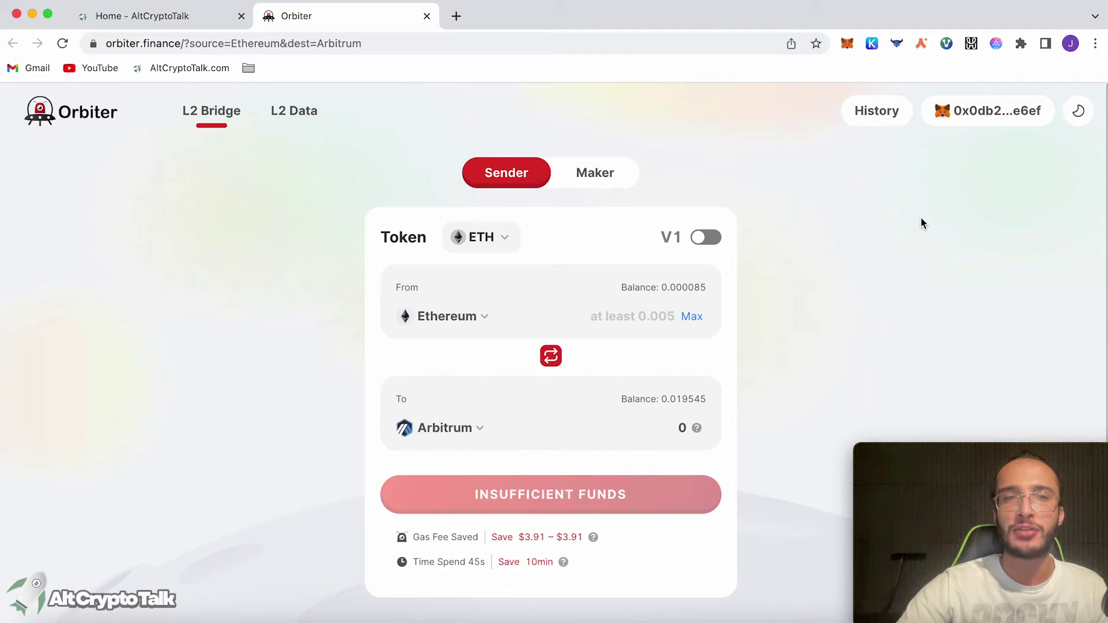
{"action": "left_click", "coordinate": [453, 317]}
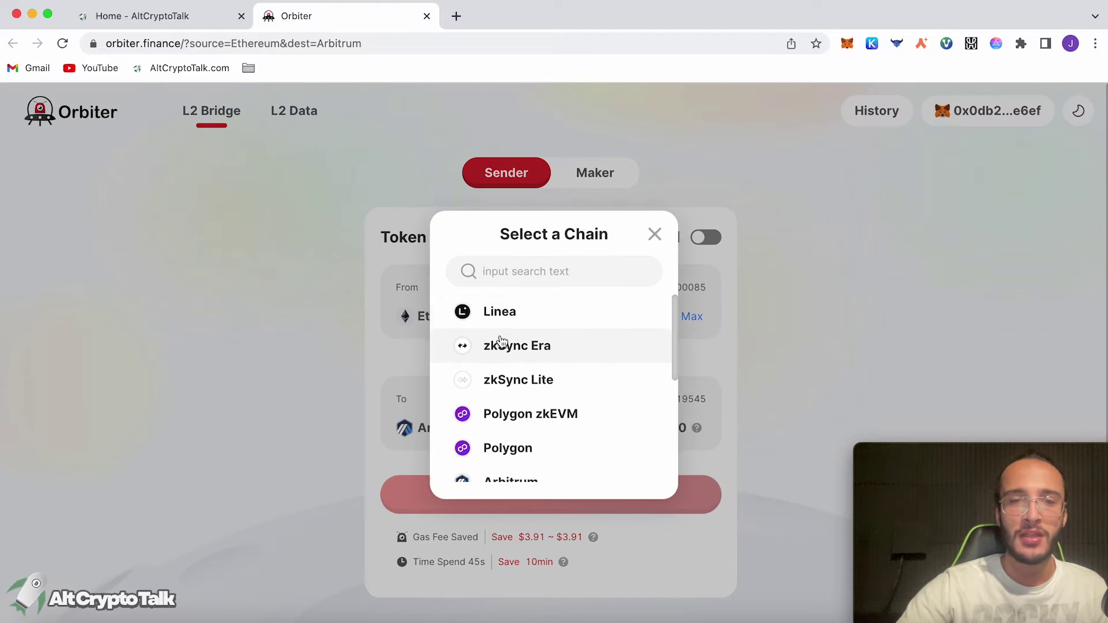
{"action": "scroll", "coordinate": [499, 341], "scroll_direction": "down", "scroll_amount": 2}
{"action": "scroll", "coordinate": [500, 341], "scroll_direction": "down", "scroll_amount": 3}
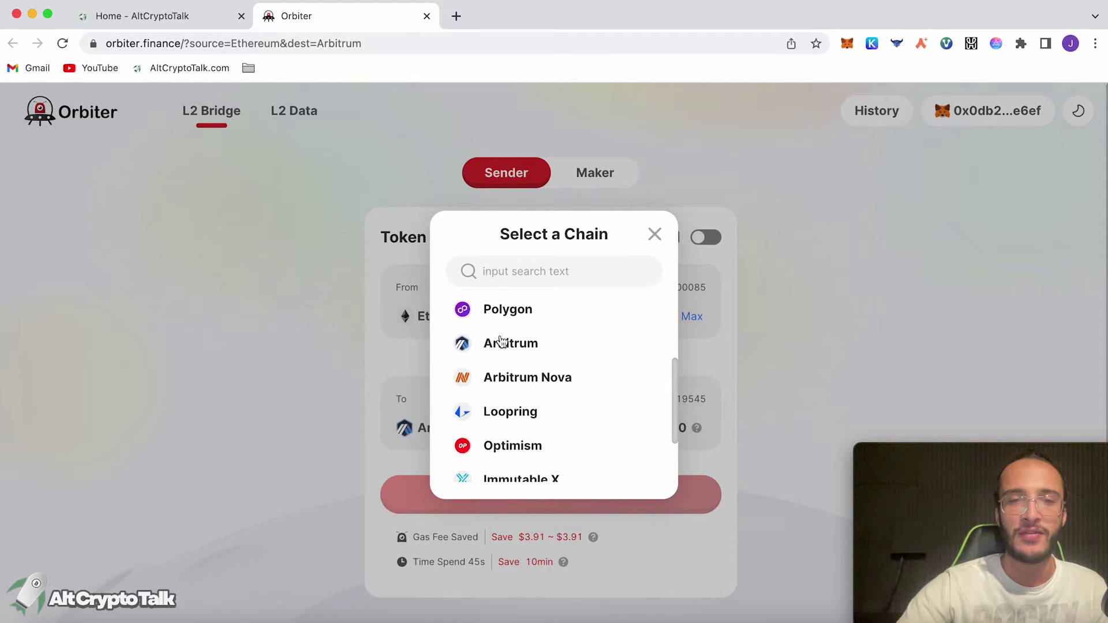
{"action": "scroll", "coordinate": [644, 398], "scroll_direction": "down", "scroll_amount": 2}
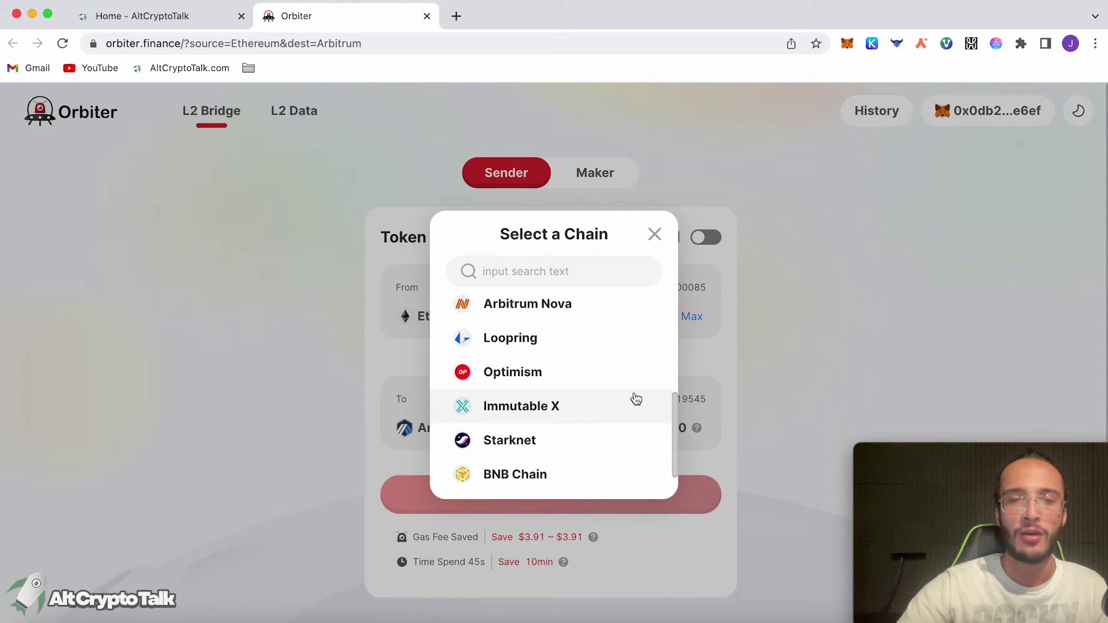
{"action": "scroll", "coordinate": [604, 459], "scroll_direction": "up", "scroll_amount": 4}
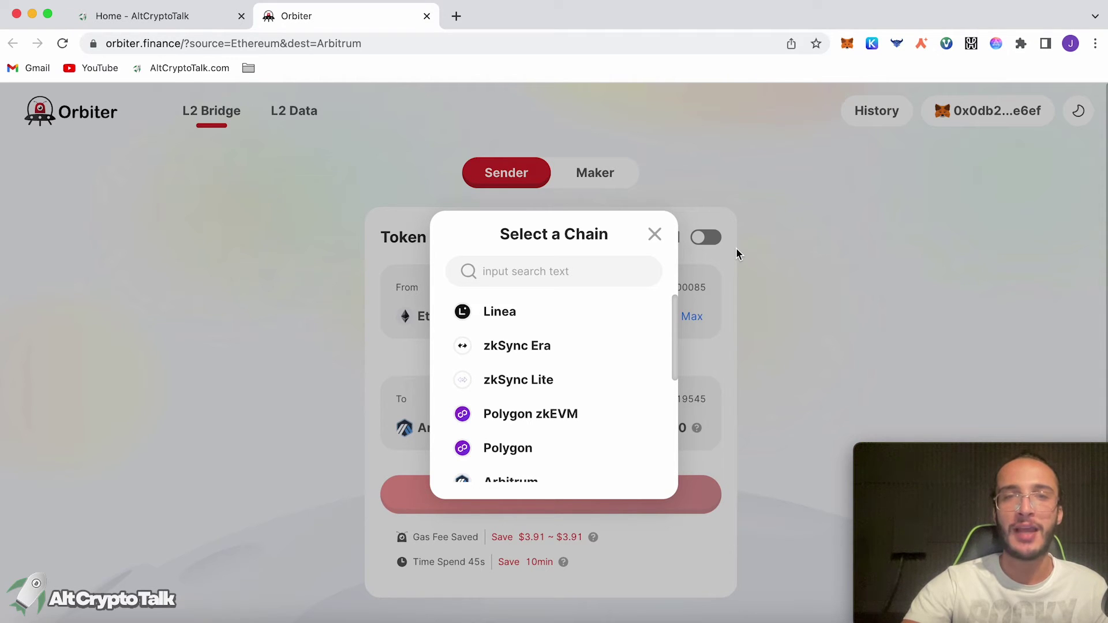
- Choose Arbitrum as the source chain and Linea as the destination chain
{"action": "left_click", "coordinate": [736, 249]}
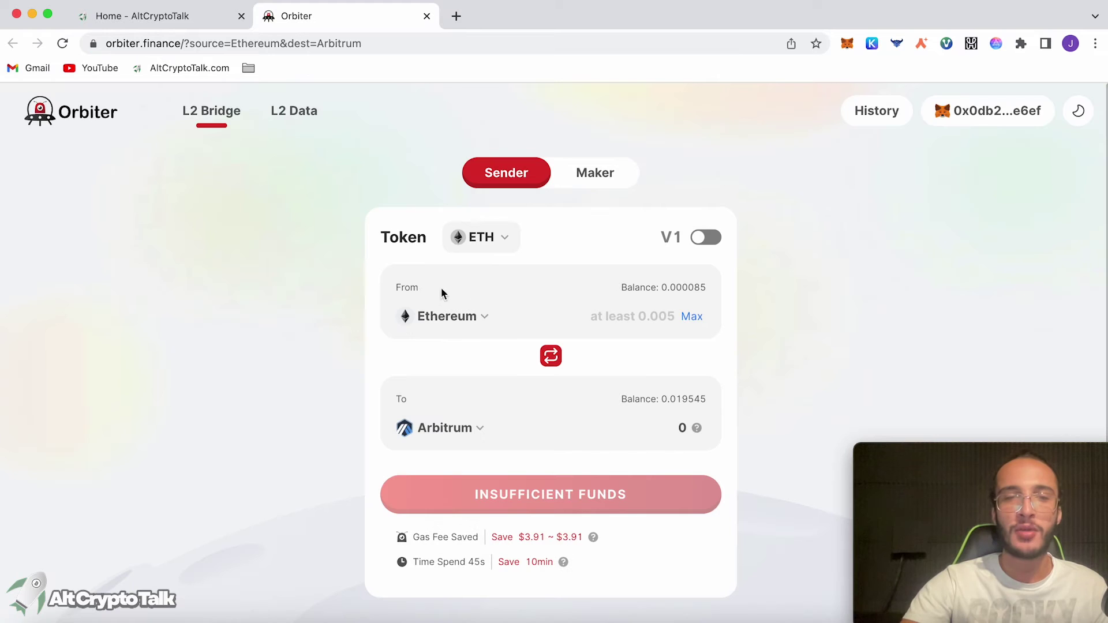
{"action": "left_click", "coordinate": [435, 321]}
{"action": "scroll", "coordinate": [509, 360], "scroll_direction": "down", "scroll_amount": 3}
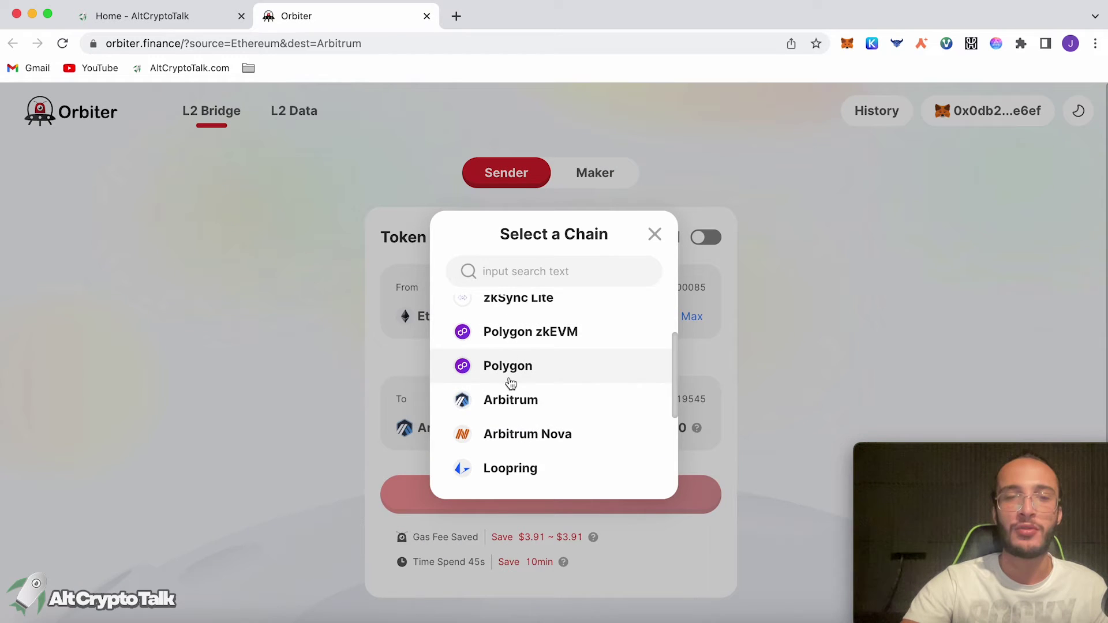
{"action": "left_click", "coordinate": [512, 402]}
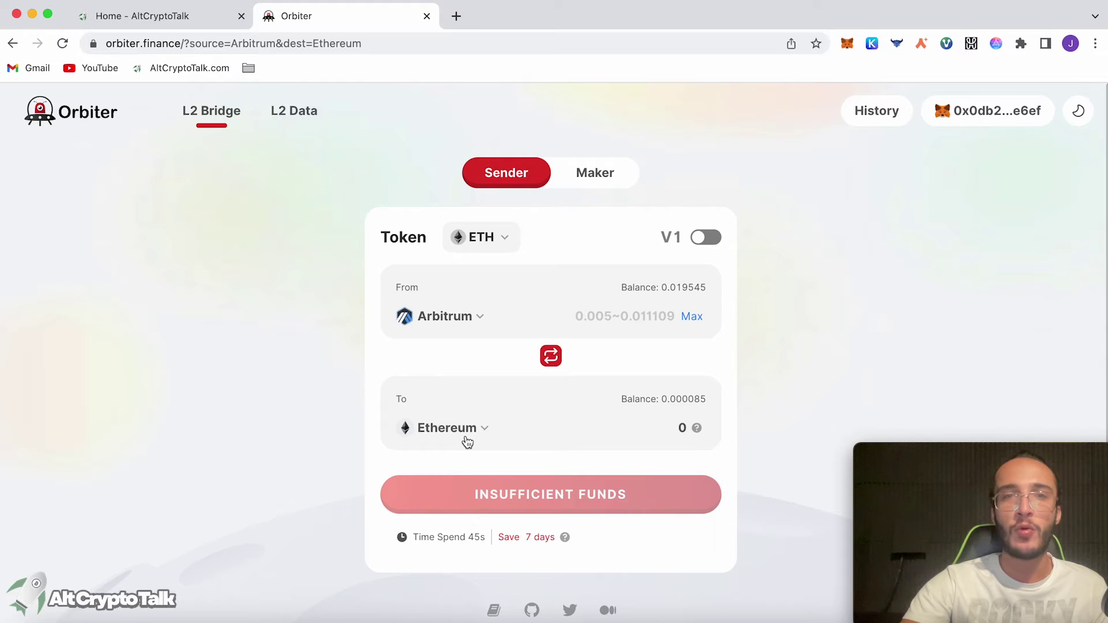
{"action": "left_click", "coordinate": [467, 442]}
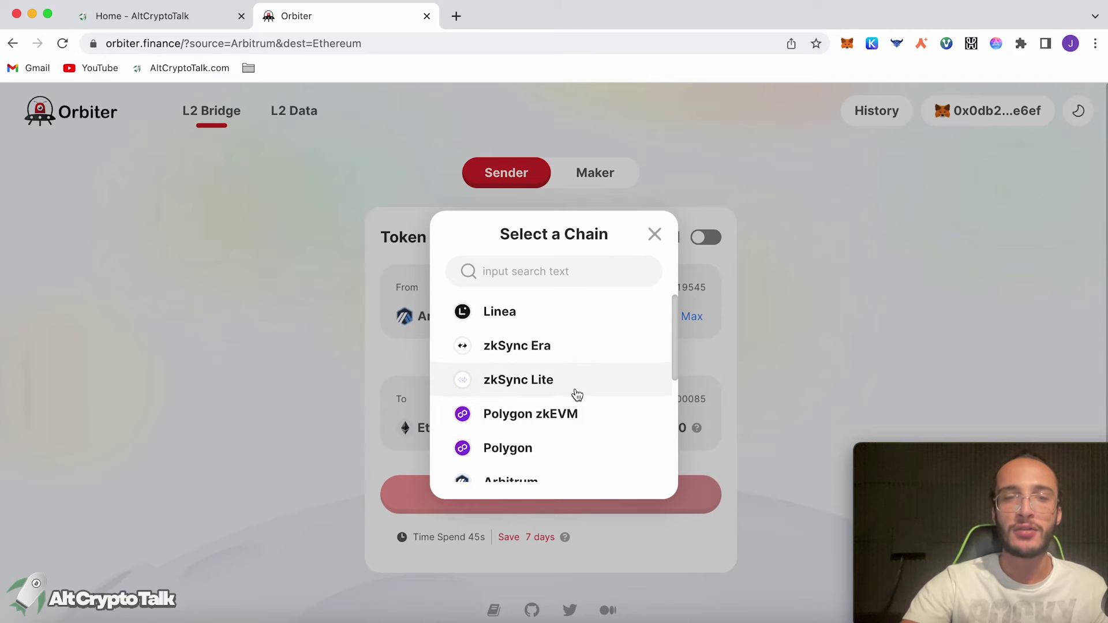
{"action": "scroll", "coordinate": [559, 386], "scroll_direction": "down", "scroll_amount": 2}
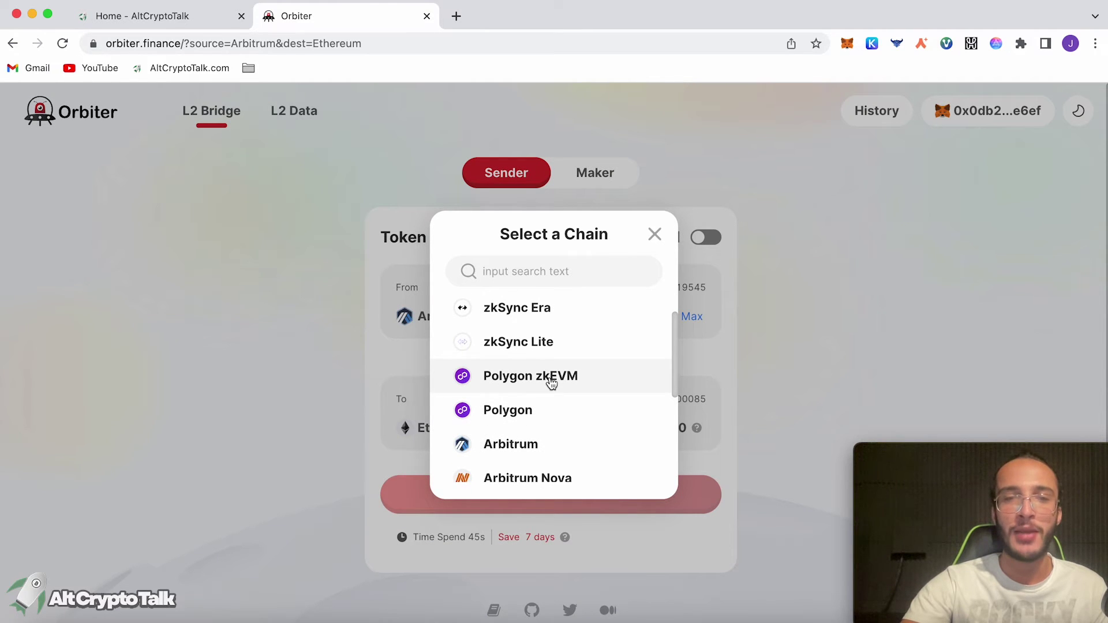
{"action": "scroll", "coordinate": [594, 323], "scroll_direction": "down", "scroll_amount": 2}
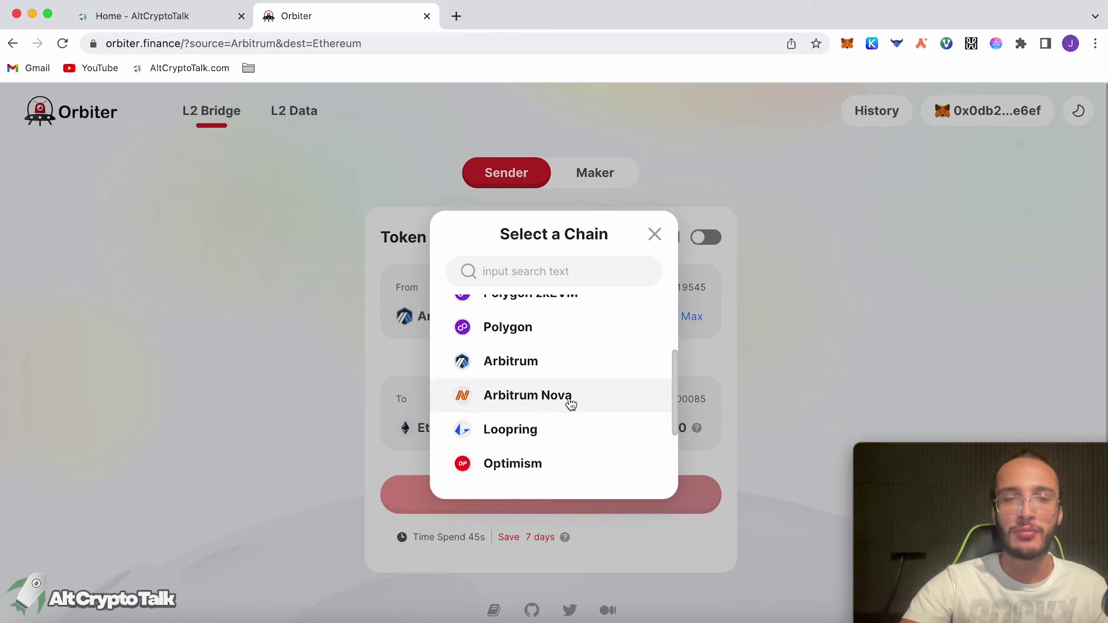
{"action": "scroll", "coordinate": [568, 403], "scroll_direction": "down", "scroll_amount": 3}
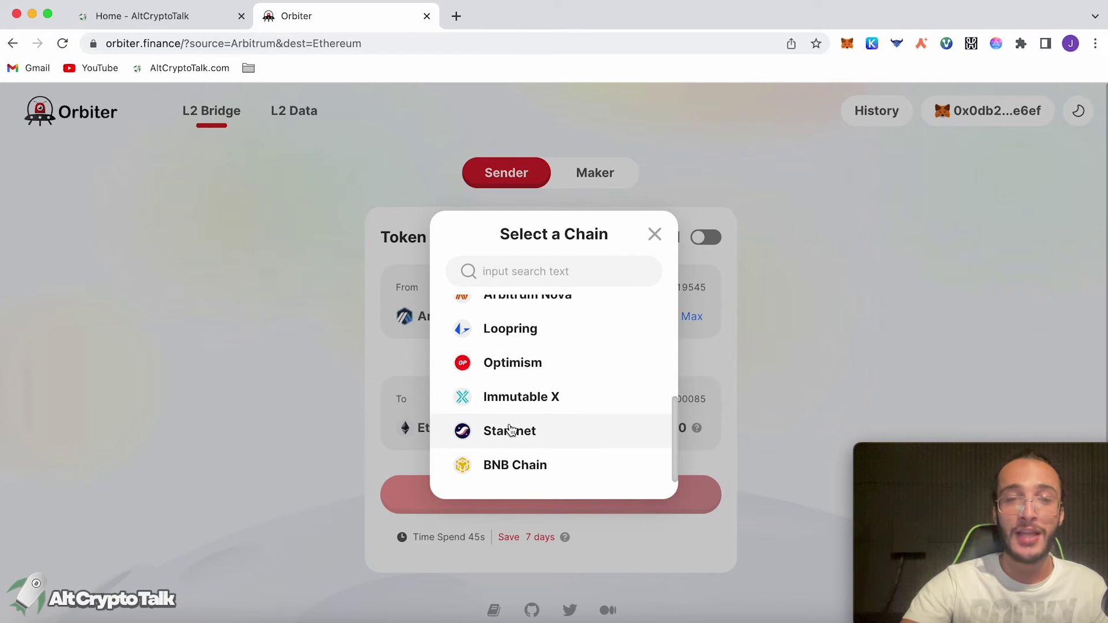
{"action": "scroll", "coordinate": [555, 422], "scroll_direction": "up", "scroll_amount": 5}
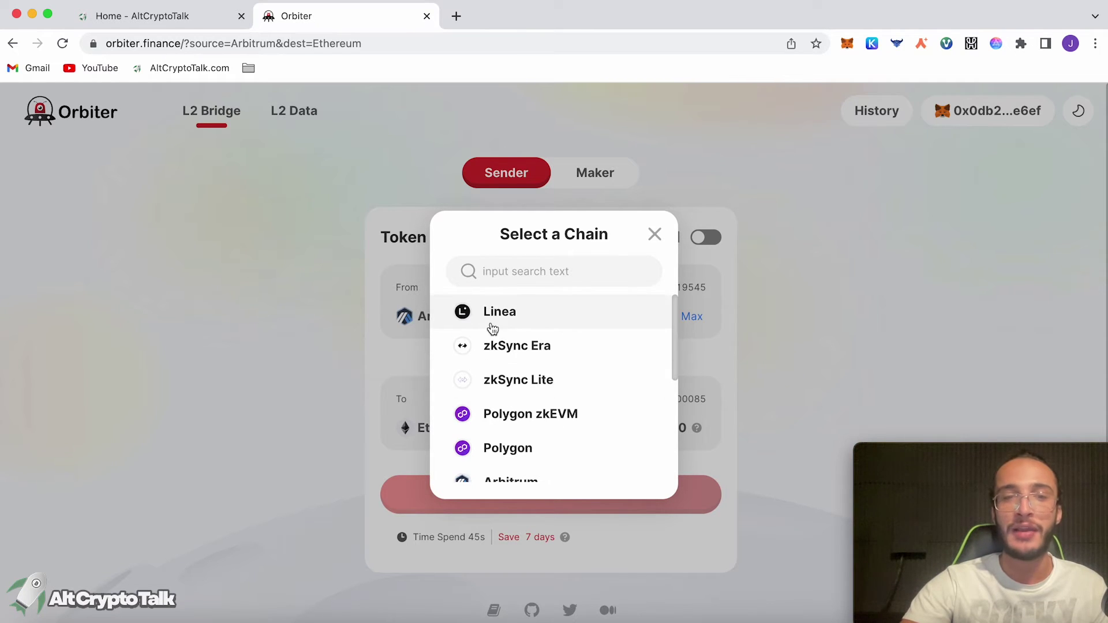
{"action": "left_click", "coordinate": [658, 320]}
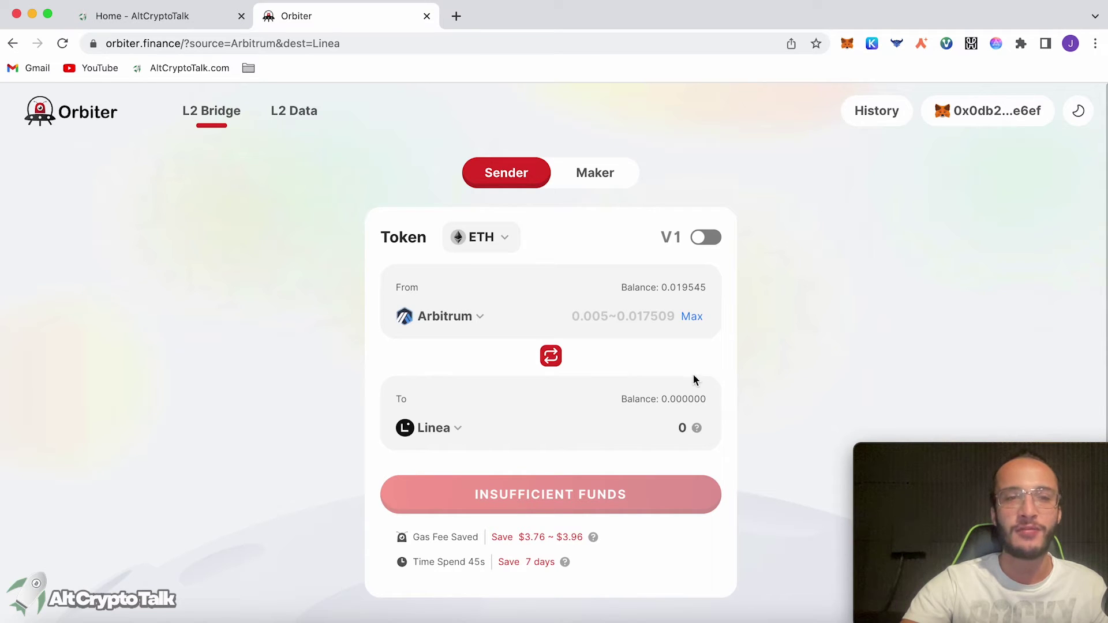
- Send 0.005 ETH from Arbitrum to Linea and approve the transaction in MetaMask
{"action": "left_click", "coordinate": [658, 316]}
{"action": "type", "text": "0.0"}
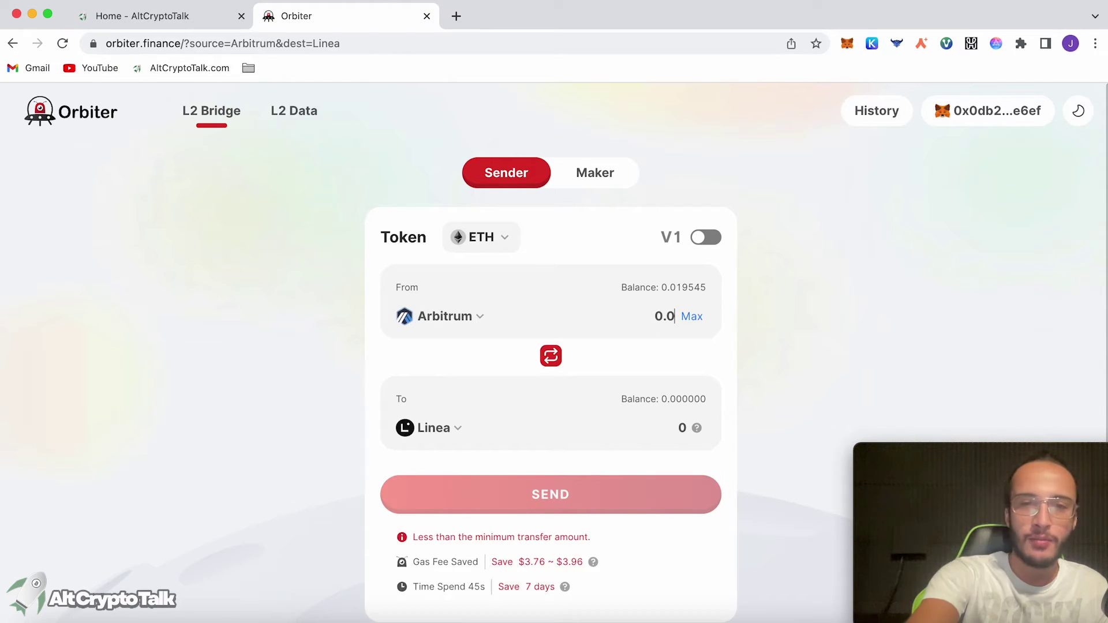
{"action": "type", "text": "05"}
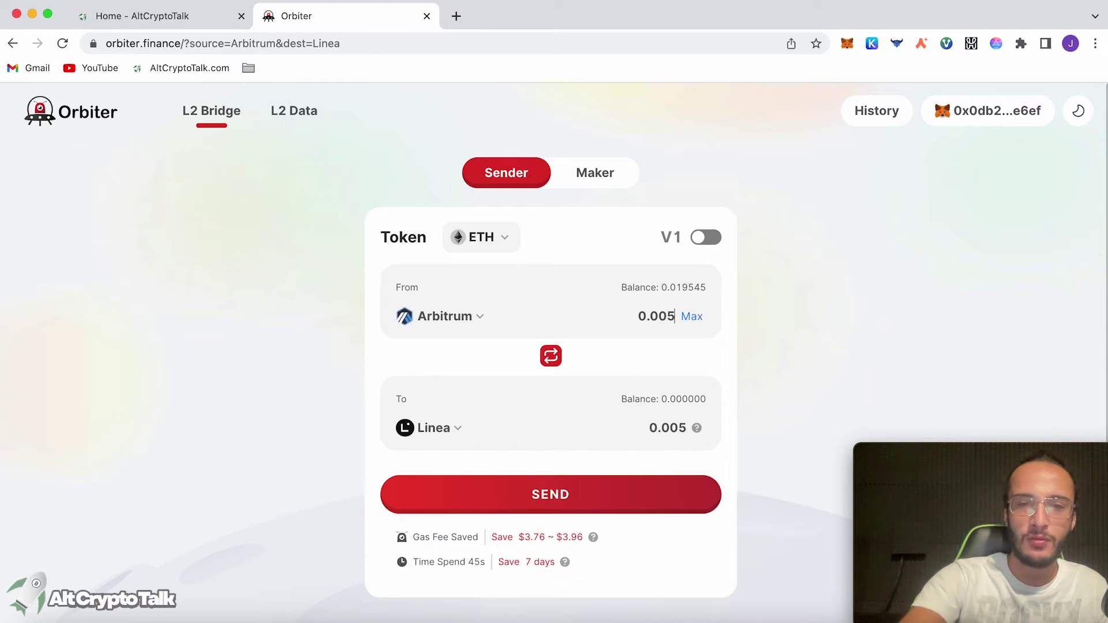
{"action": "left_click", "coordinate": [627, 500]}
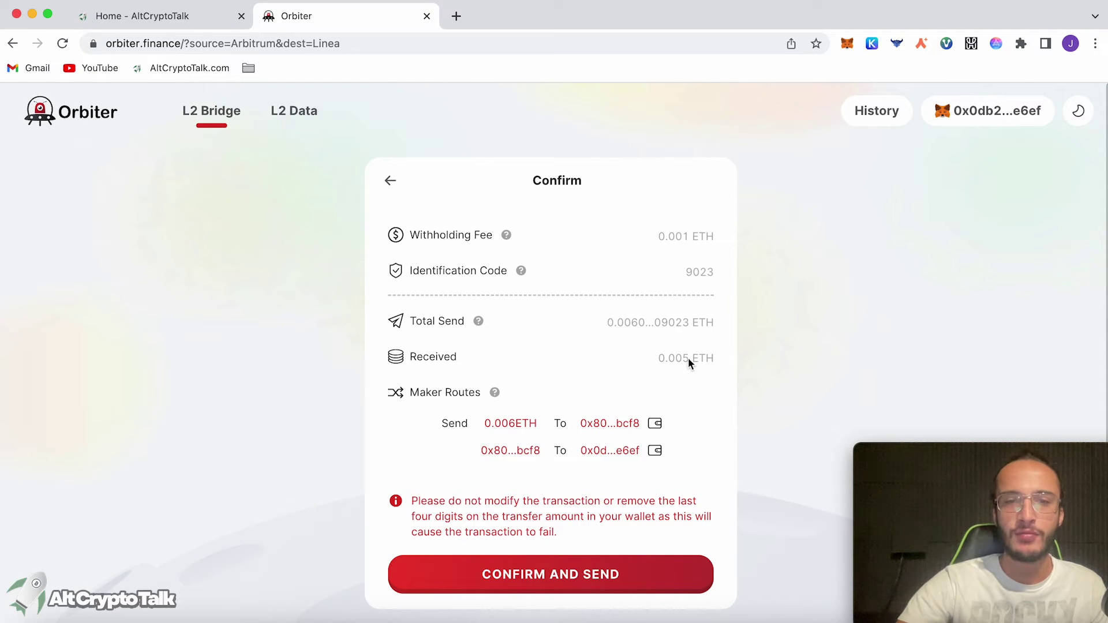
{"action": "left_click", "coordinate": [615, 576]}
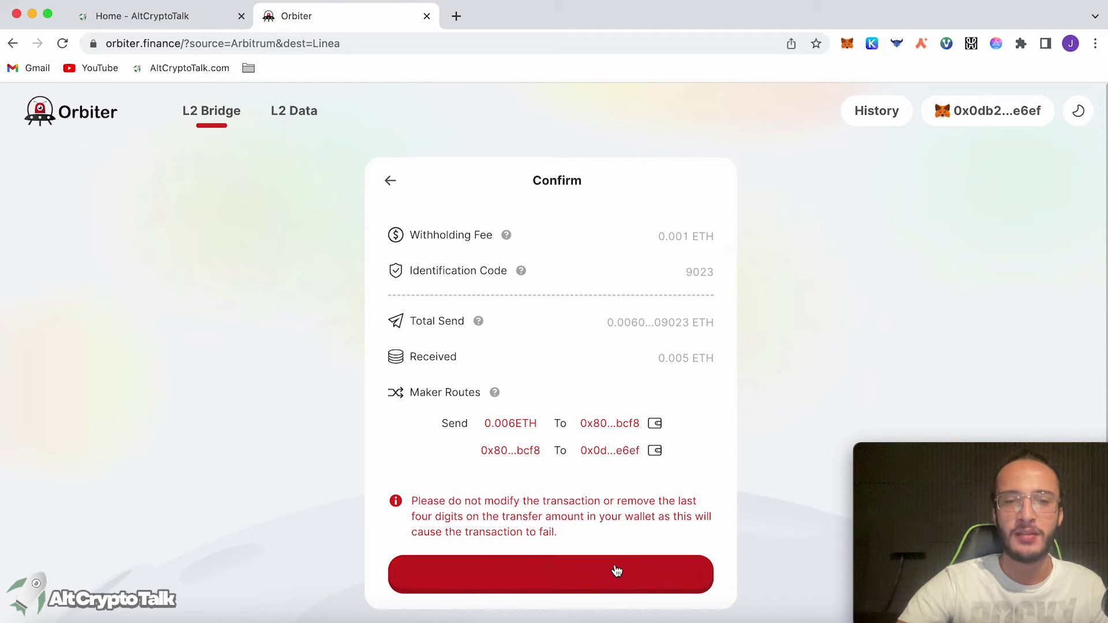
{"action": "left_click", "coordinate": [1019, 436]}
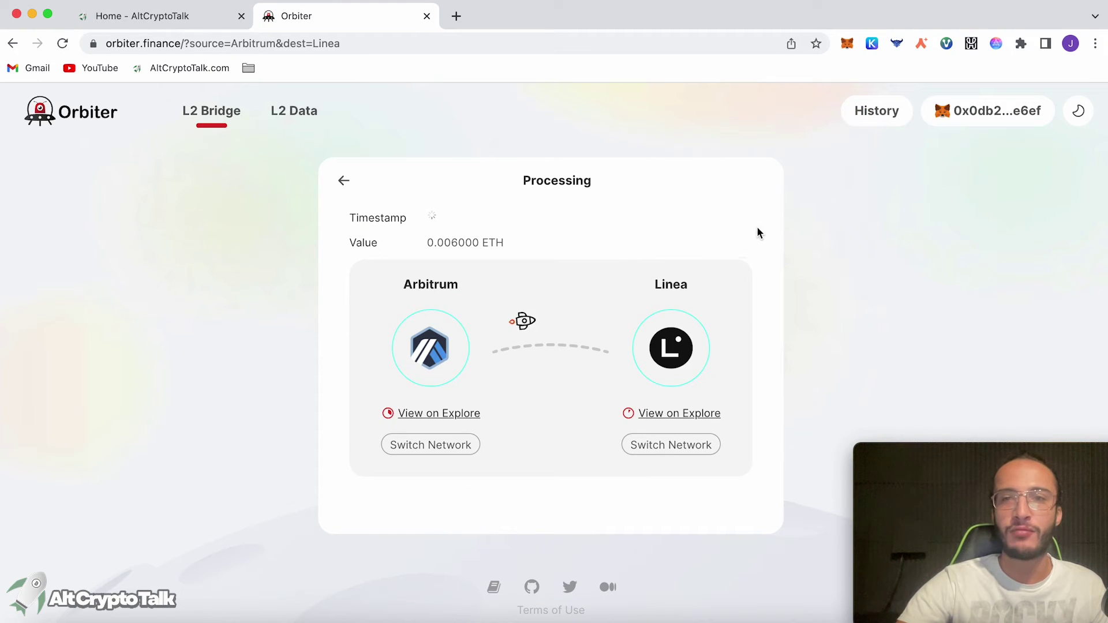
- Switch MetaMask to Linea Mainnet, then return from the status card to the bridge form
{"action": "left_click", "coordinate": [846, 43]}
{"action": "left_click", "coordinate": [623, 82]}
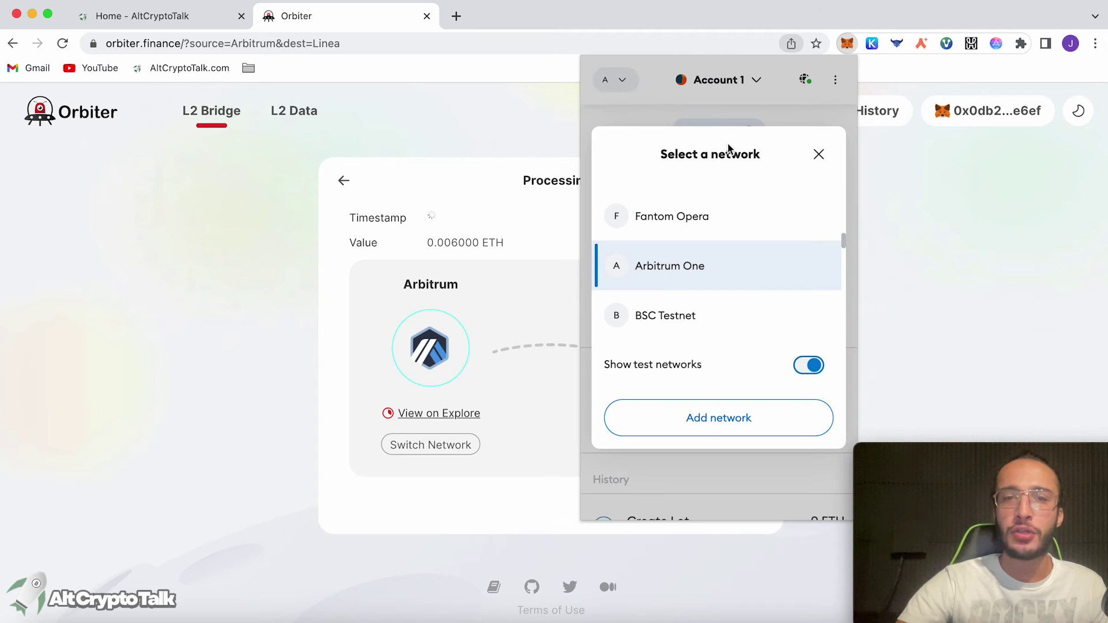
{"action": "scroll", "coordinate": [734, 211], "scroll_direction": "up", "scroll_amount": 3}
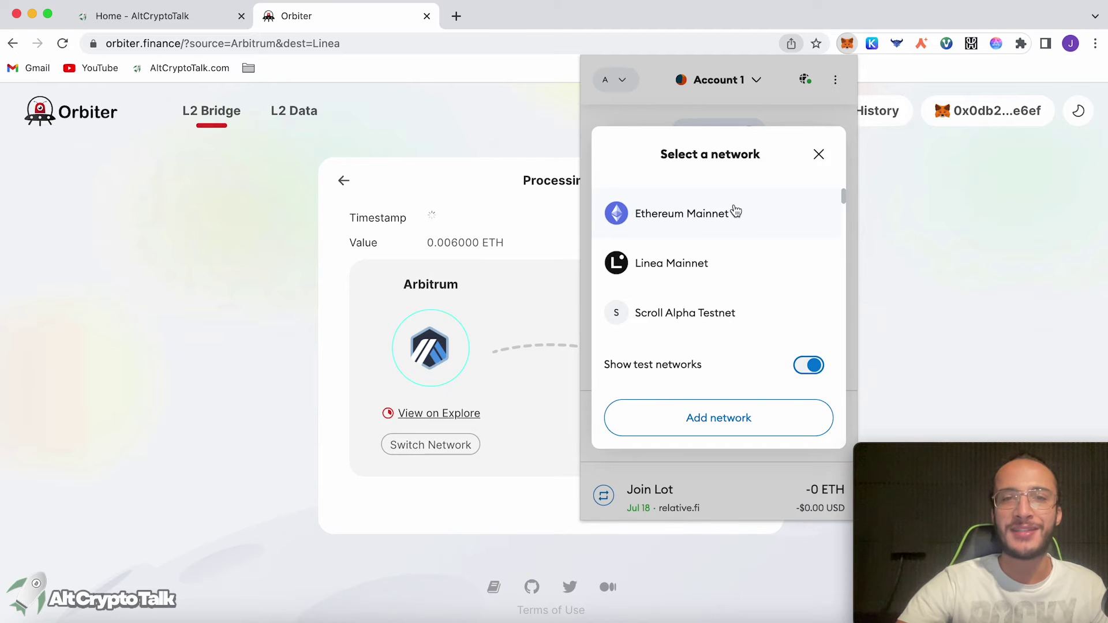
{"action": "left_click", "coordinate": [634, 119]}
{"action": "left_click", "coordinate": [621, 86]}
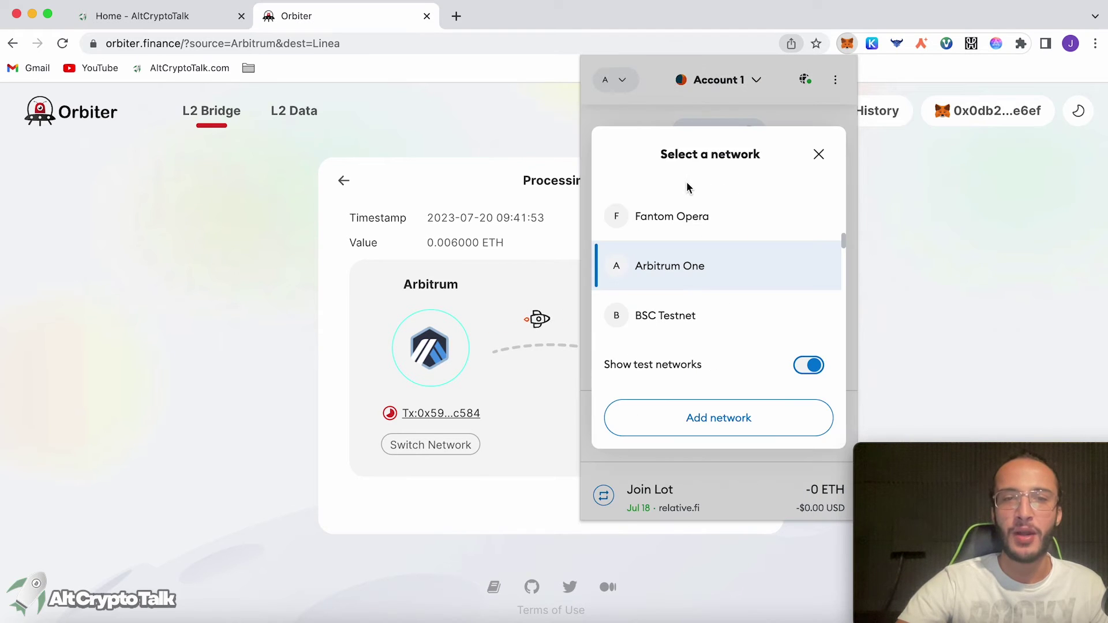
{"action": "scroll", "coordinate": [694, 214], "scroll_direction": "up", "scroll_amount": 10}
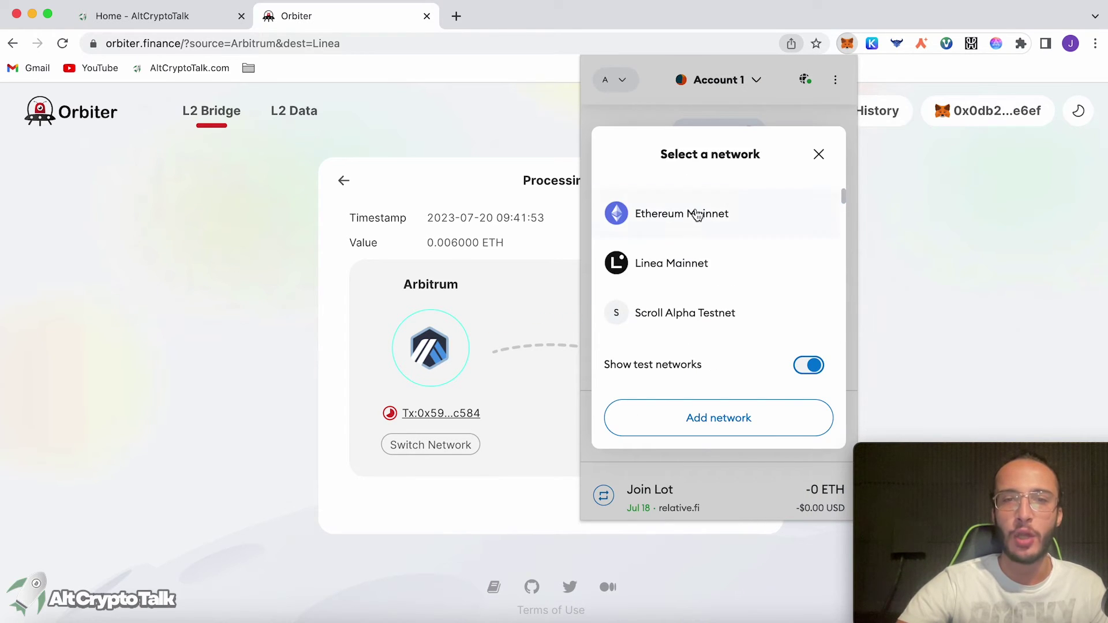
{"action": "left_click", "coordinate": [714, 265]}
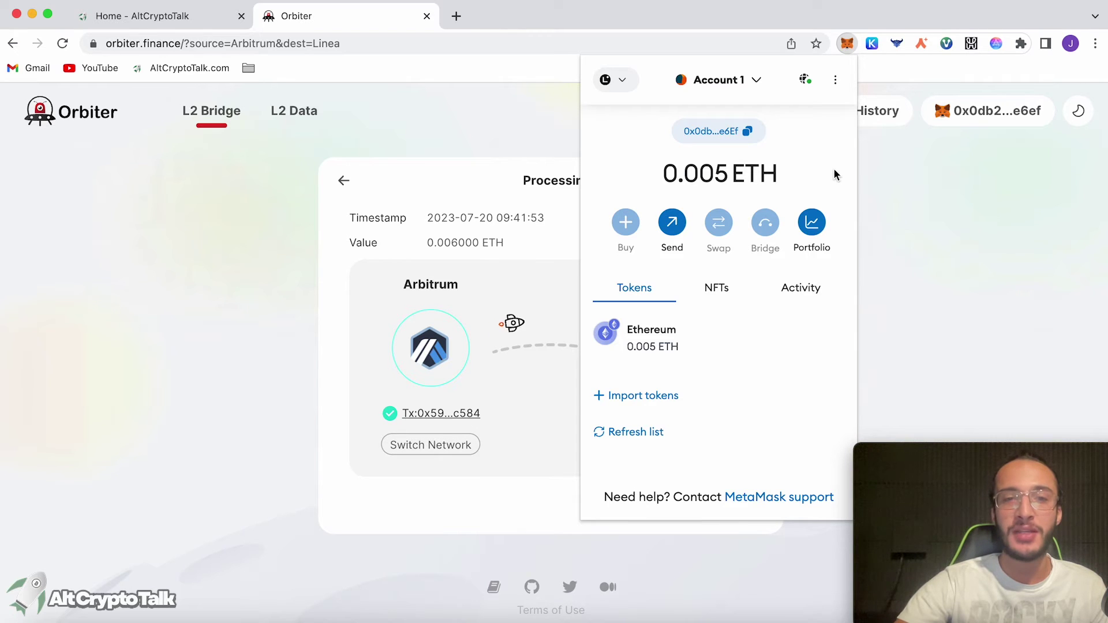
{"action": "left_click", "coordinate": [865, 193]}
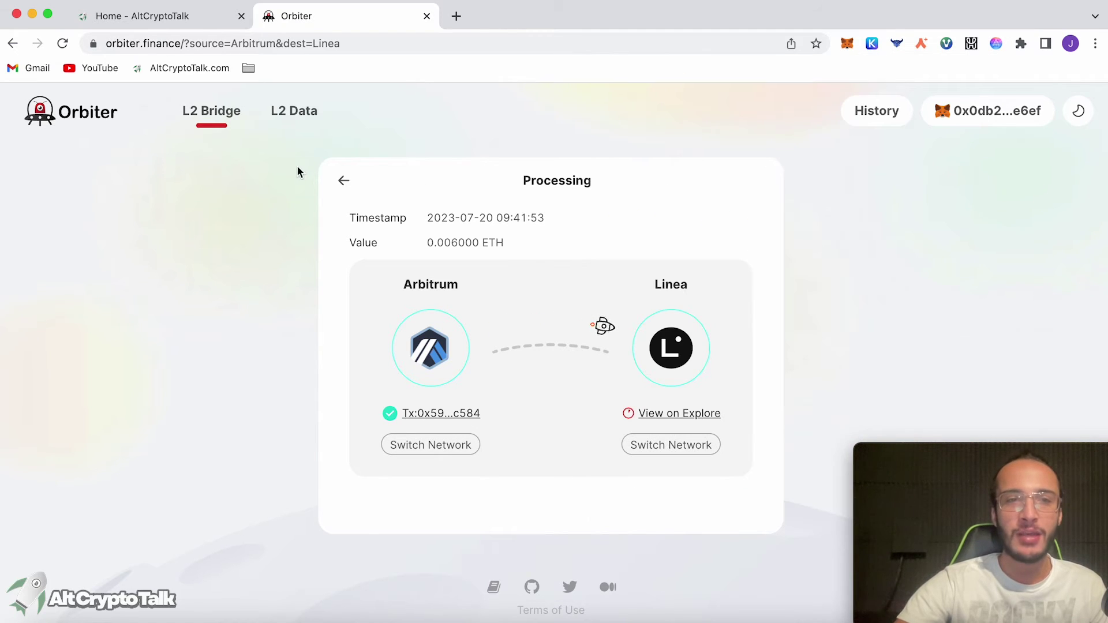
{"action": "left_click", "coordinate": [342, 181]}
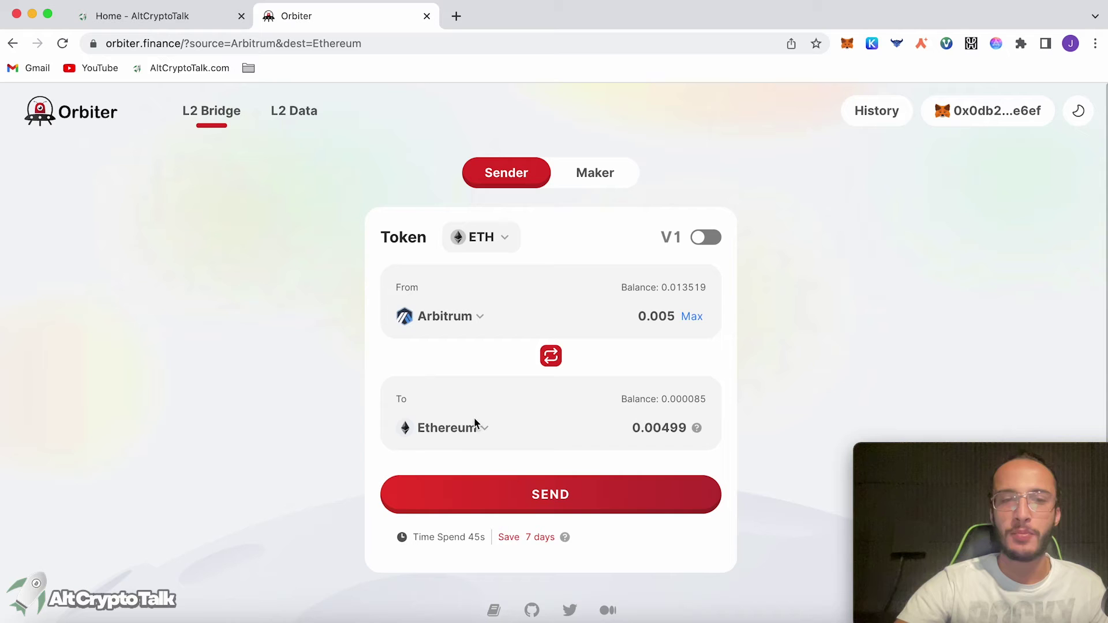
- Keep Arbitrum as the source and make Arbitrum Nova the destination chain
{"action": "left_click", "coordinate": [454, 329]}
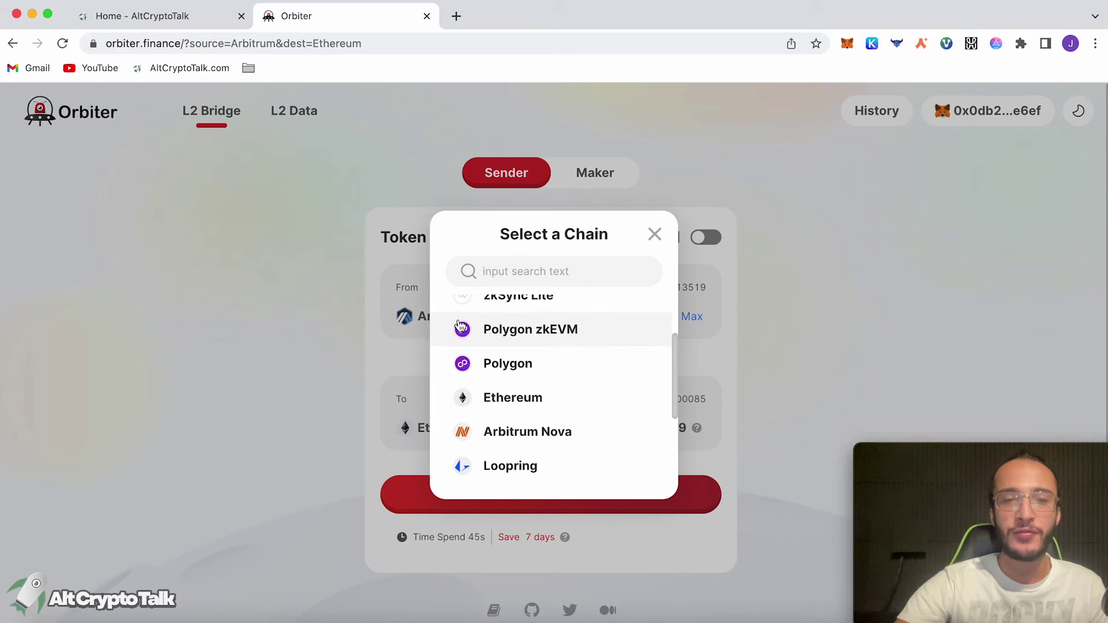
{"action": "scroll", "coordinate": [591, 346], "scroll_direction": "up", "scroll_amount": 3}
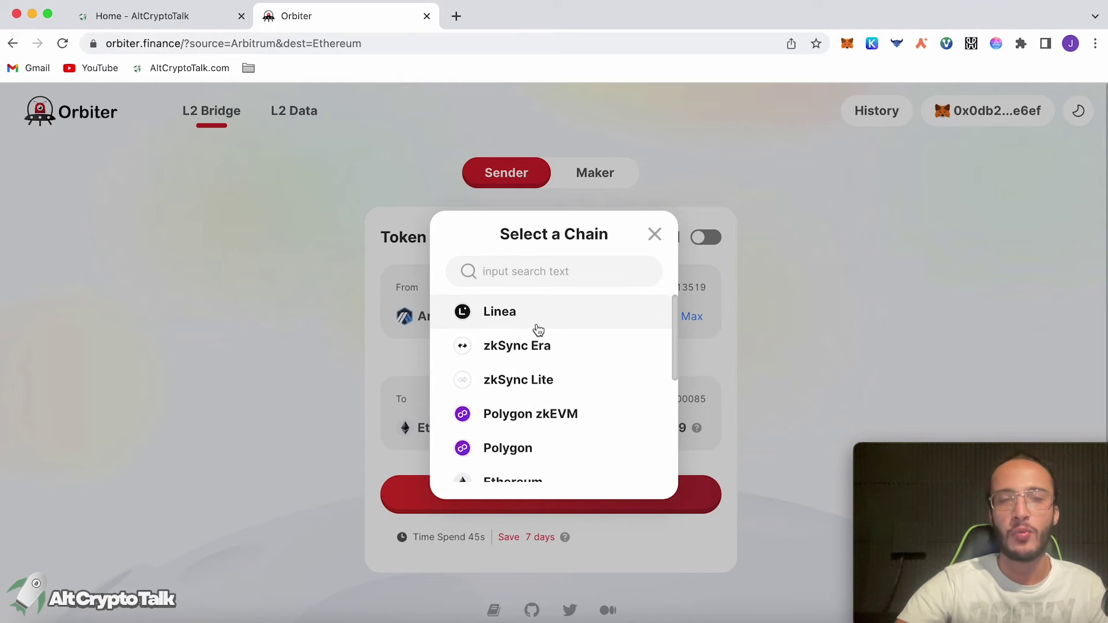
{"action": "left_click", "coordinate": [761, 306]}
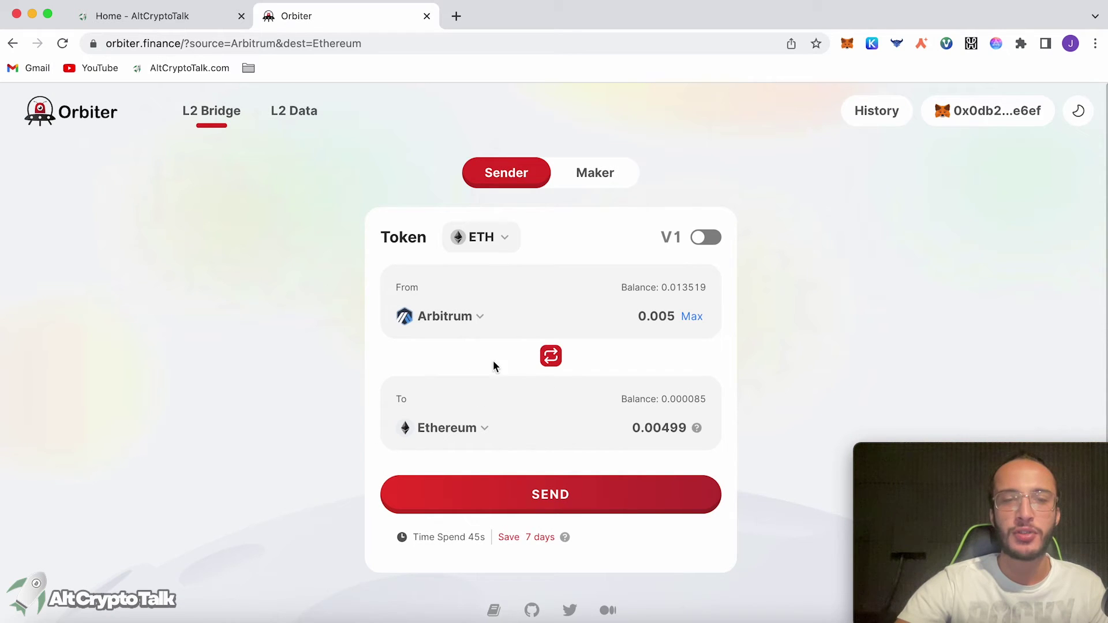
{"action": "left_click", "coordinate": [449, 433]}
{"action": "scroll", "coordinate": [562, 375], "scroll_direction": "up", "scroll_amount": 3}
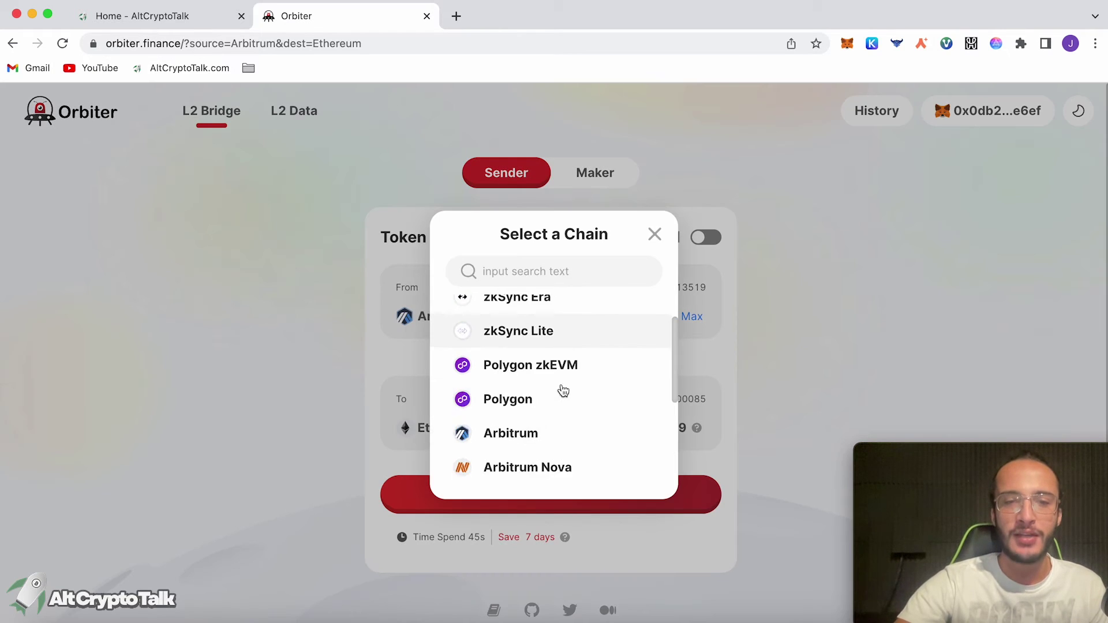
{"action": "left_click", "coordinate": [561, 465]}
- Send 0.01 ETH to Arbitrum Nova and approve 0.0105 ETH in MetaMask
{"action": "double_click", "coordinate": [655, 316]}
{"action": "type", "text": "0."}
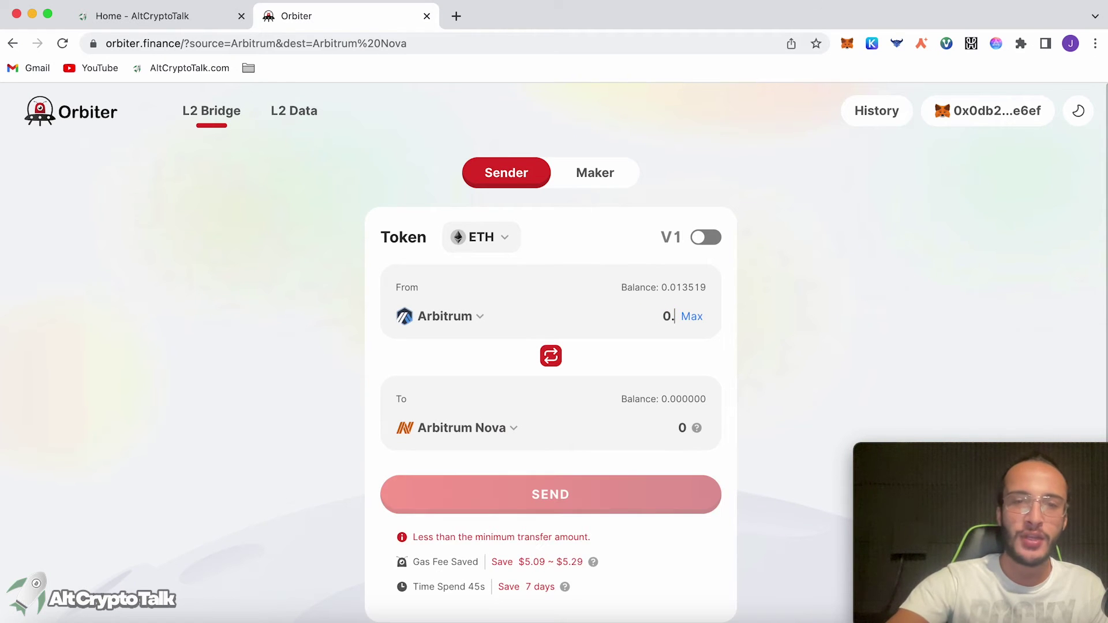
{"action": "type", "text": "01"}
{"action": "left_click", "coordinate": [645, 489]}
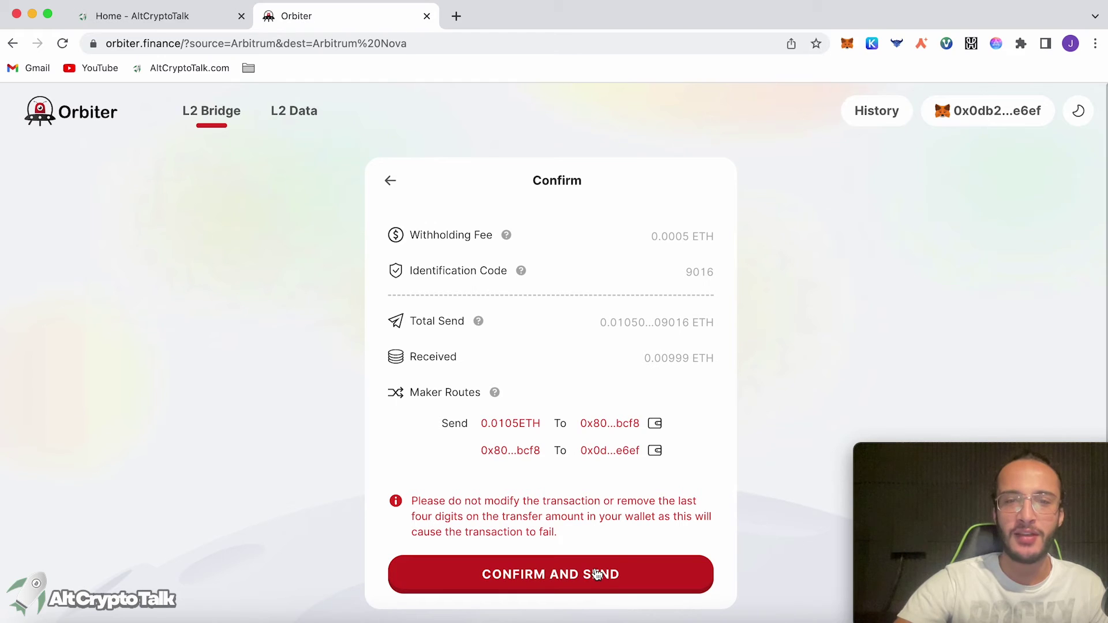
{"action": "left_click", "coordinate": [597, 575]}
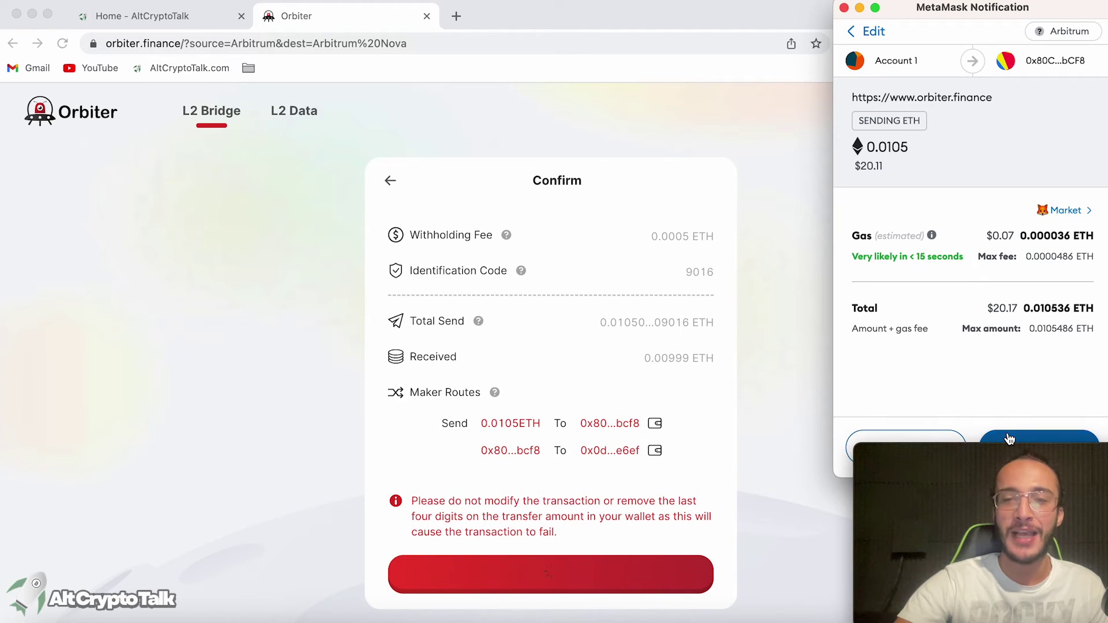
{"action": "left_click", "coordinate": [1008, 438]}
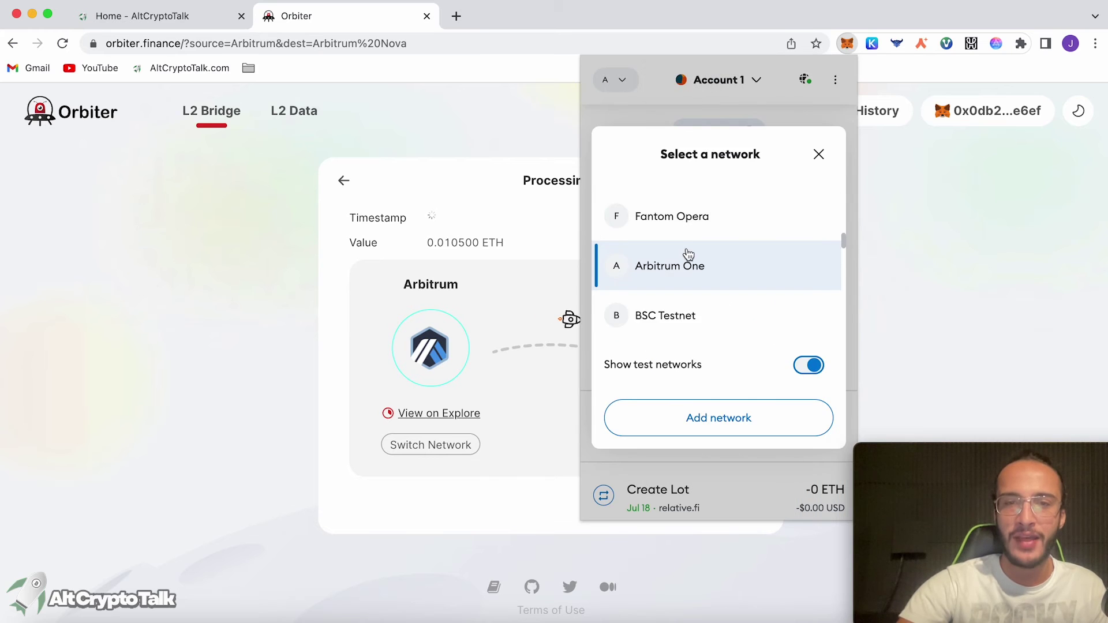
{"action": "scroll", "coordinate": [687, 254], "scroll_direction": "down", "scroll_amount": 2}
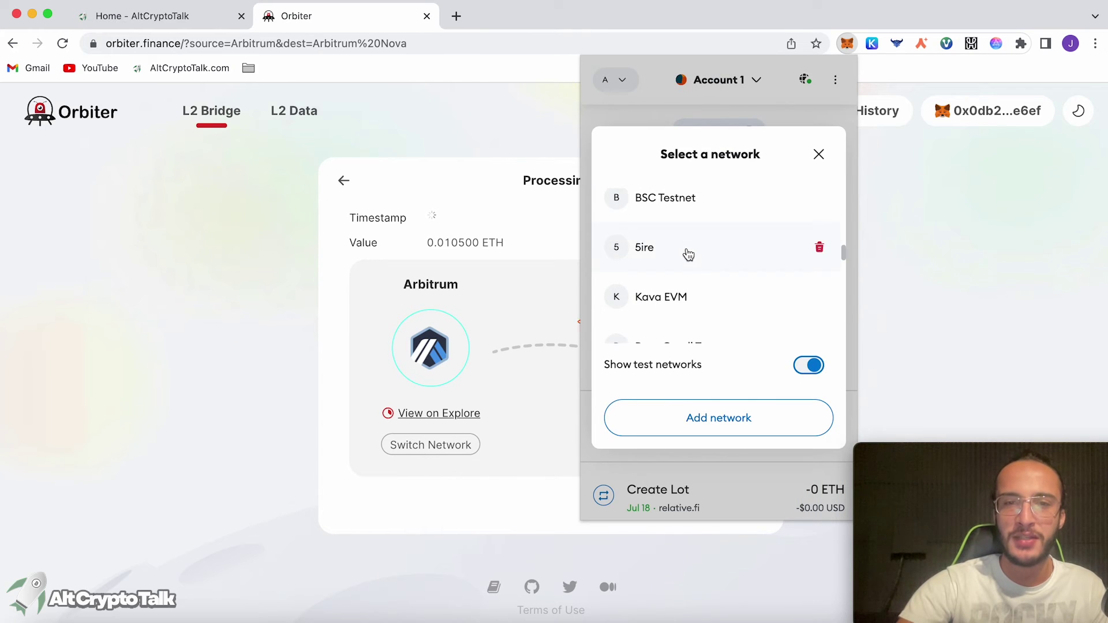
- Swap the chains so Arbitrum Nova is the source, with Polygon zkEVM as destination
{"action": "scroll", "coordinate": [686, 254], "scroll_direction": "down", "scroll_amount": 2}
{"action": "left_click", "coordinate": [344, 180]}
{"action": "left_click", "coordinate": [551, 355]}
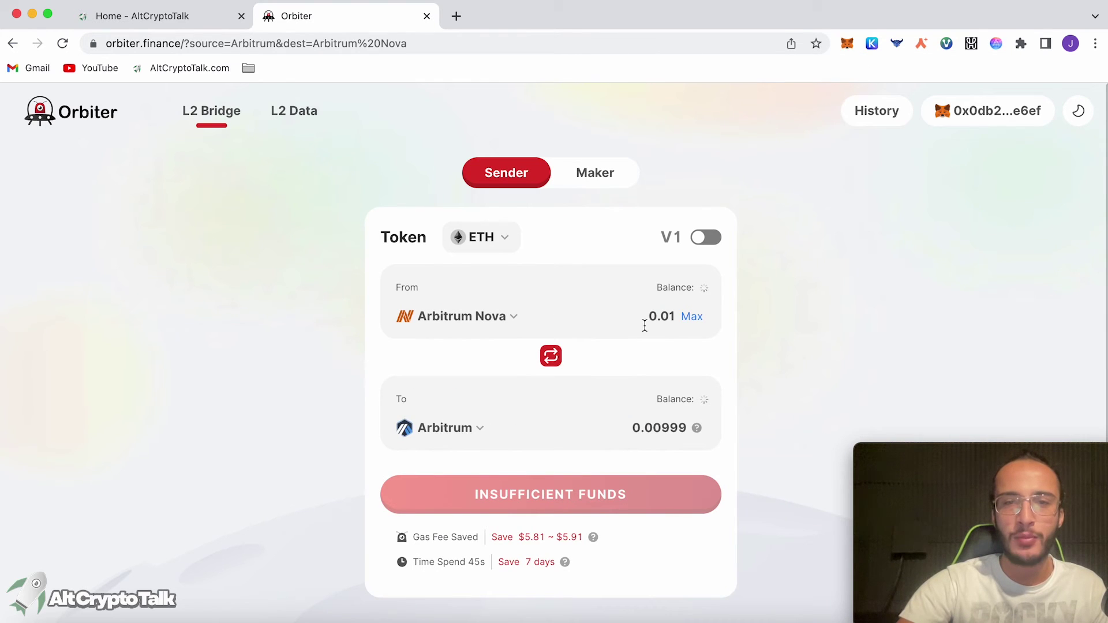
{"action": "left_click", "coordinate": [450, 427]}
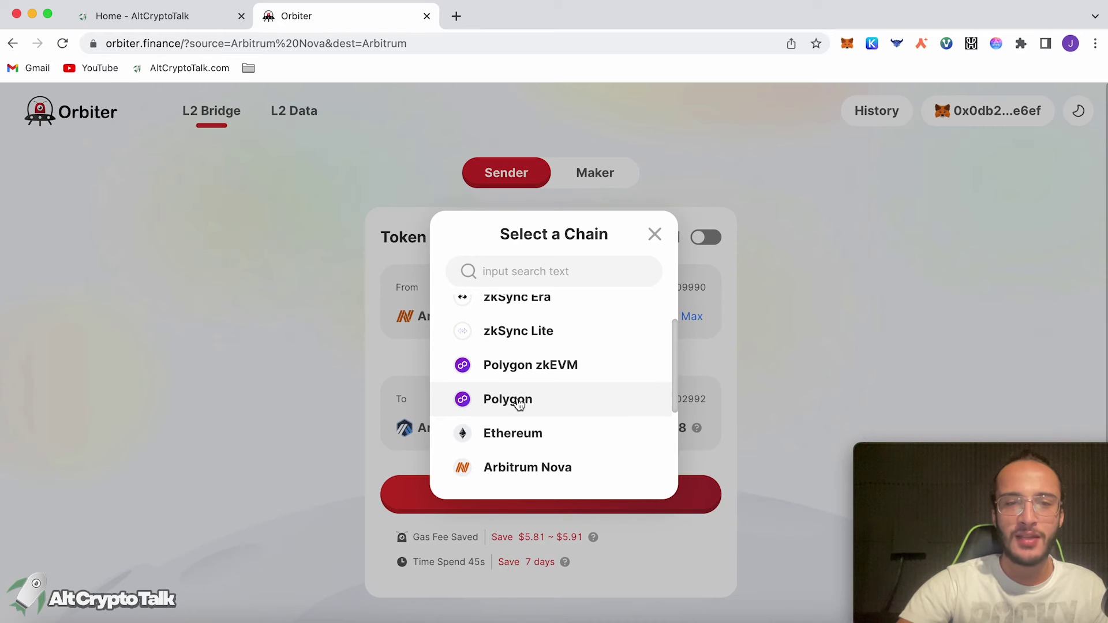
{"action": "scroll", "coordinate": [518, 403], "scroll_direction": "down", "scroll_amount": 1}
{"action": "scroll", "coordinate": [518, 404], "scroll_direction": "down", "scroll_amount": 2}
{"action": "scroll", "coordinate": [518, 404], "scroll_direction": "up", "scroll_amount": 3}
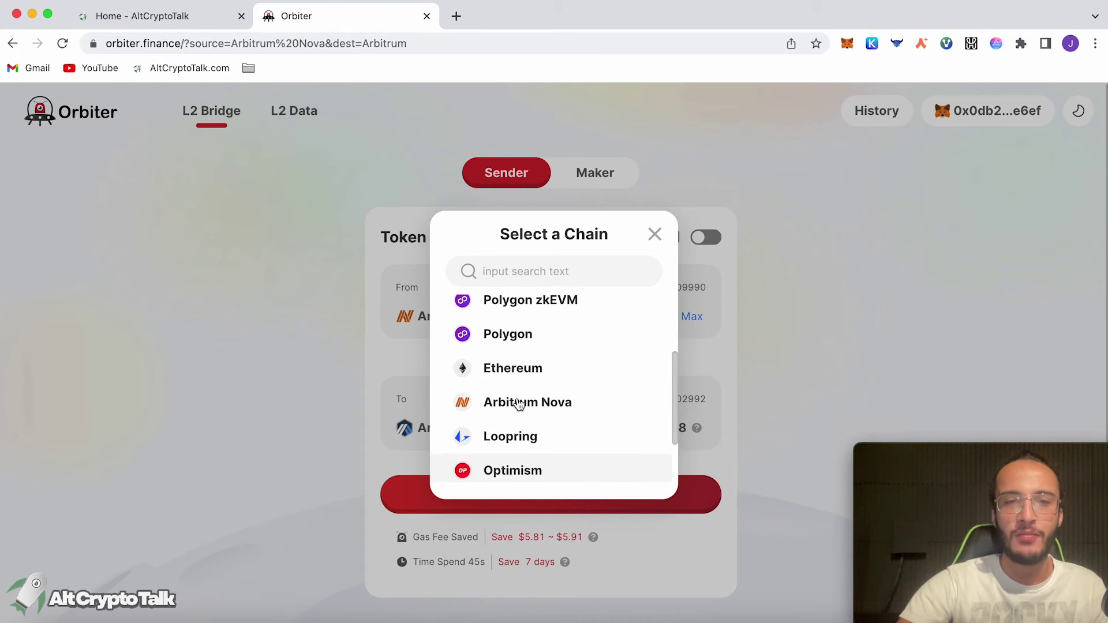
{"action": "left_click", "coordinate": [549, 357]}
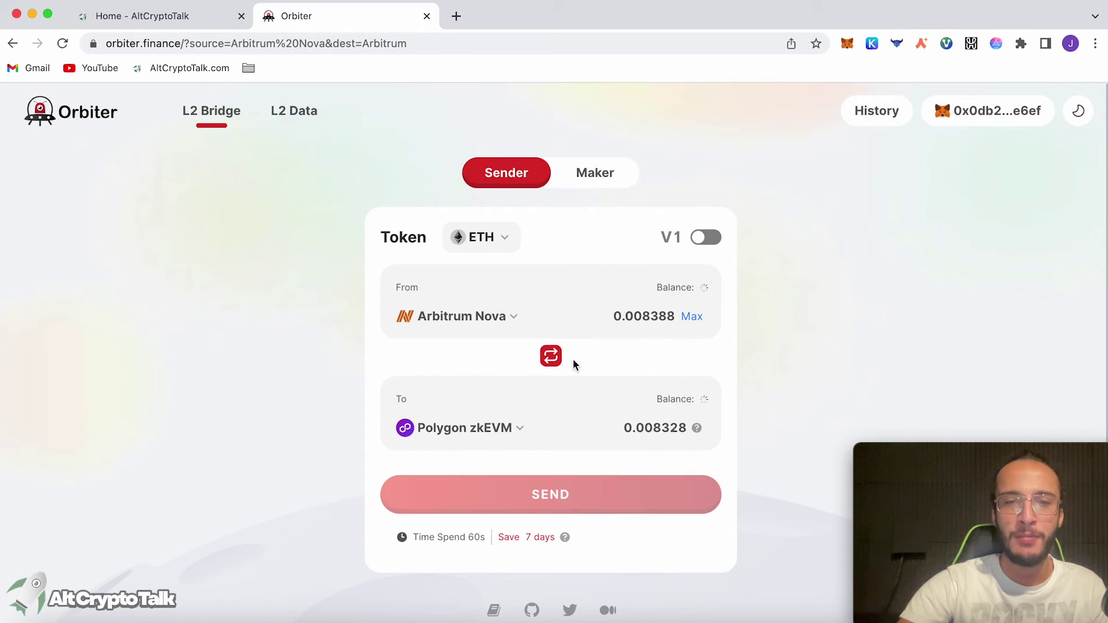
- Start the transfer and let MetaMask add and switch to Arbitrum Nova
{"action": "left_click", "coordinate": [664, 504]}
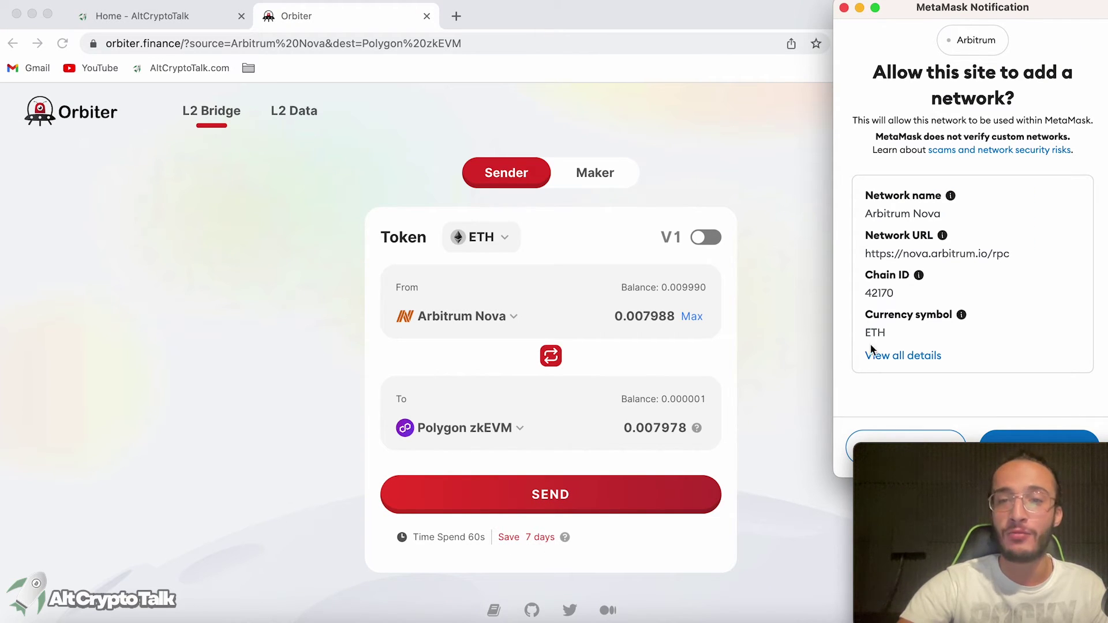
{"action": "left_click", "coordinate": [1000, 440]}
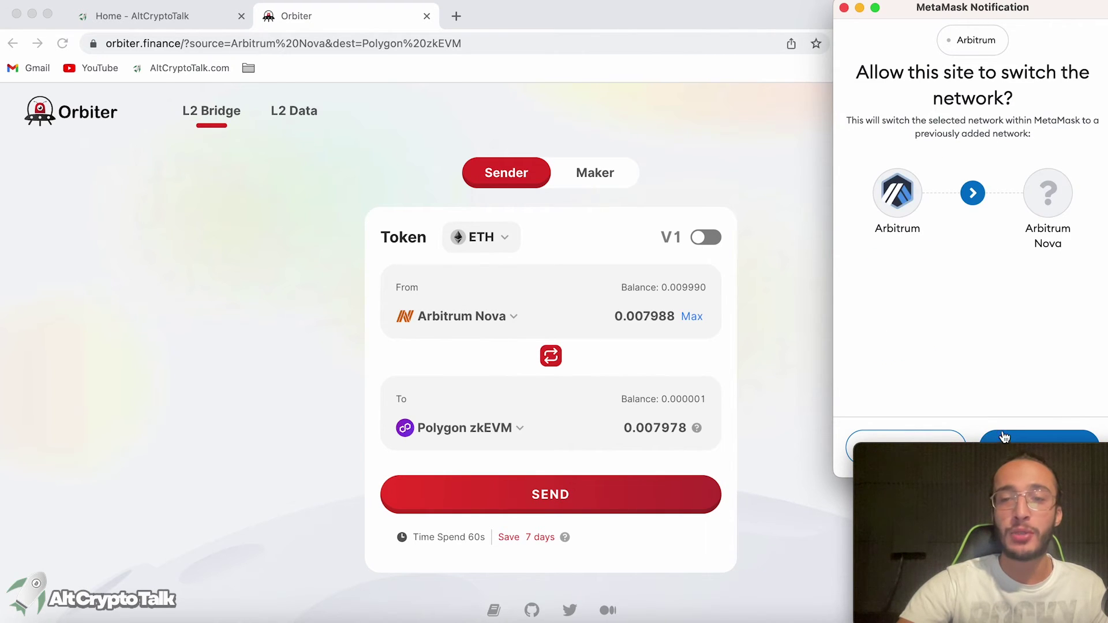
{"action": "left_click", "coordinate": [1001, 440]}
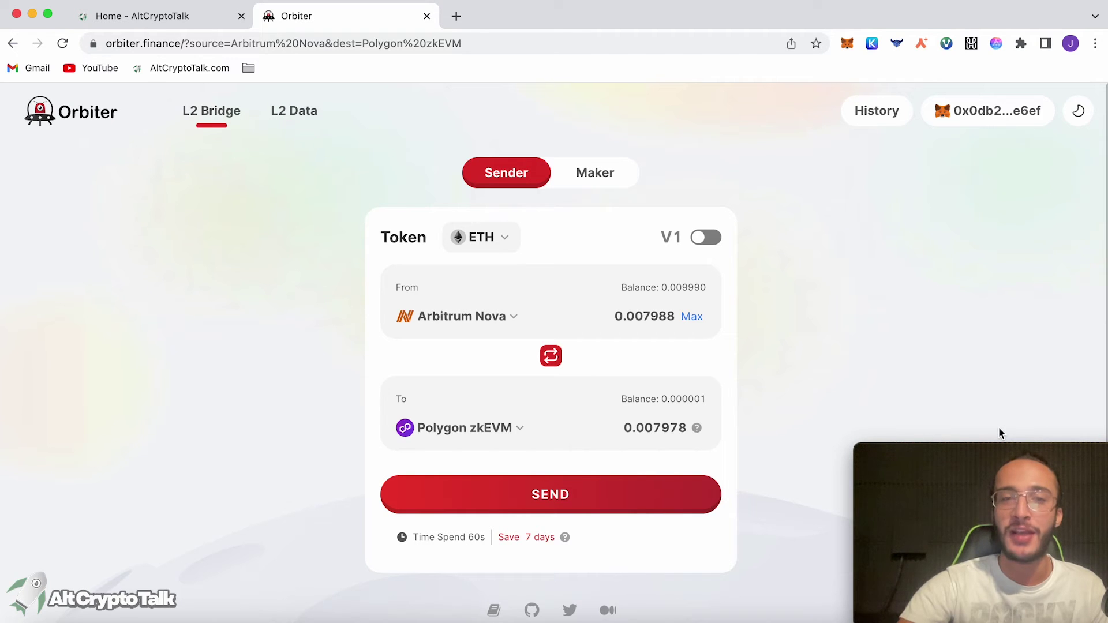
- Confirm the Arbitrum Nova to Polygon zkEVM transfer and approve 0.008988 ETH in MetaMask
{"action": "left_click", "coordinate": [649, 496]}
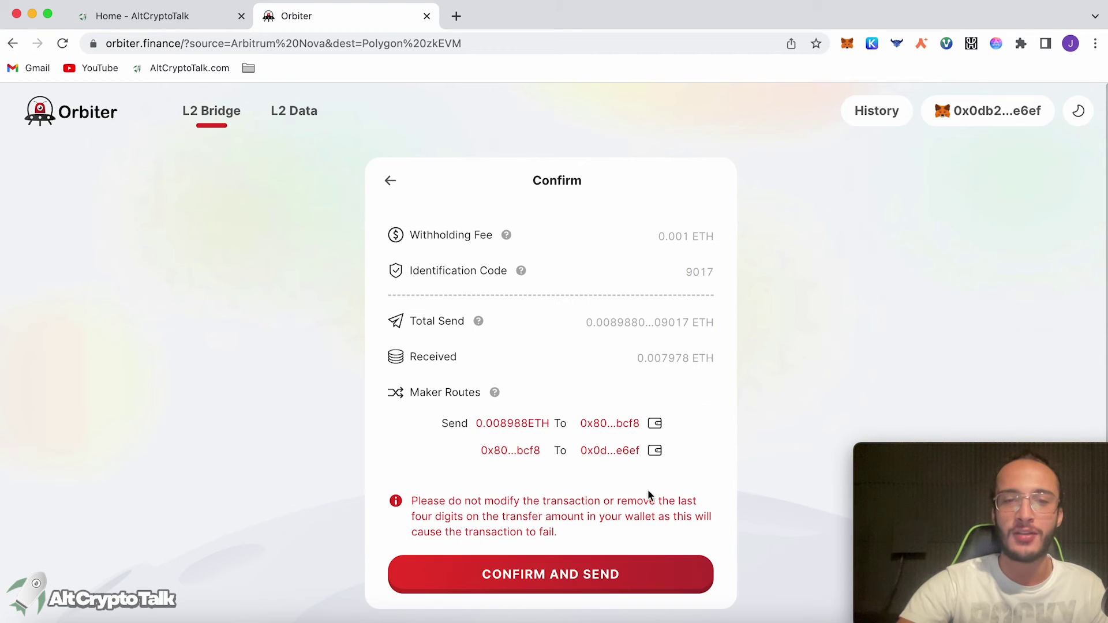
{"action": "left_click", "coordinate": [615, 563]}
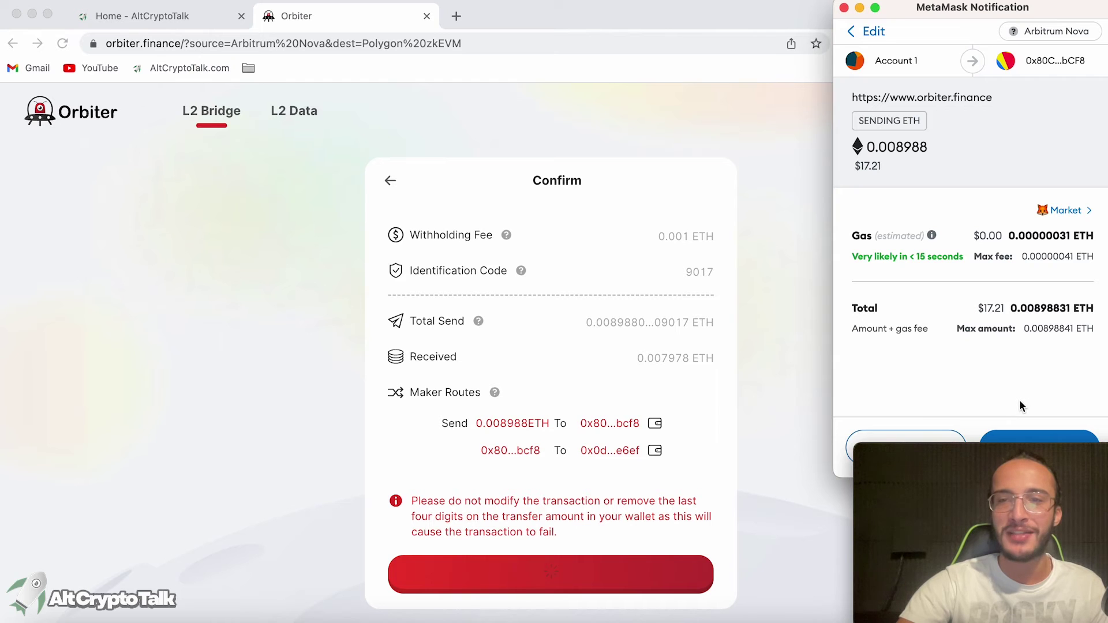
{"action": "left_click", "coordinate": [1015, 437]}
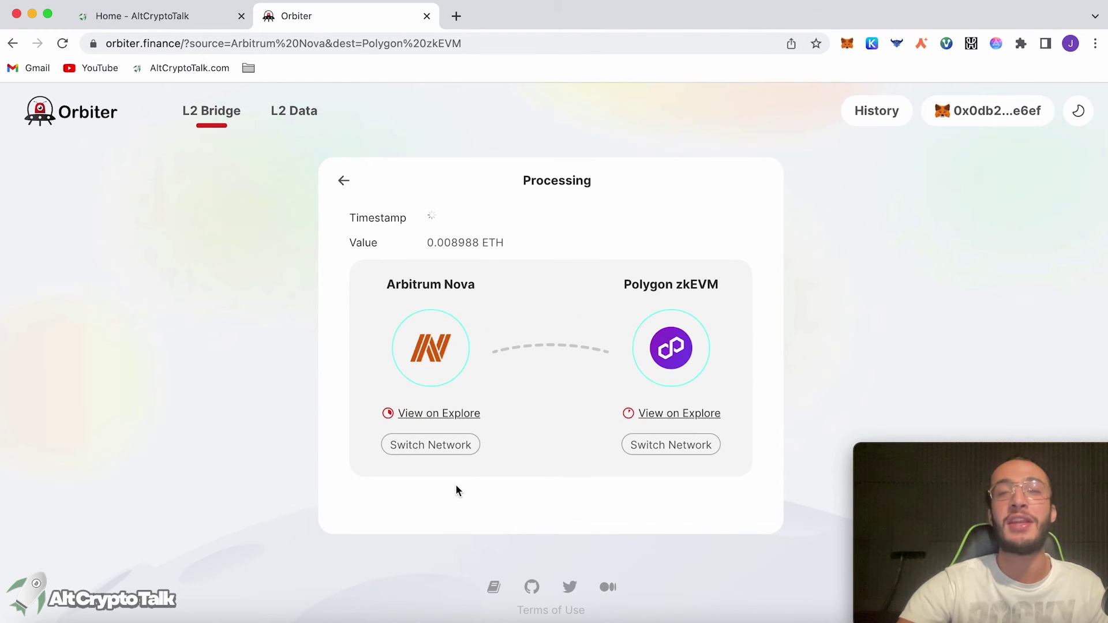
- Switch the MetaMask network to Polygon zkEVM
{"action": "left_click", "coordinate": [846, 43]}
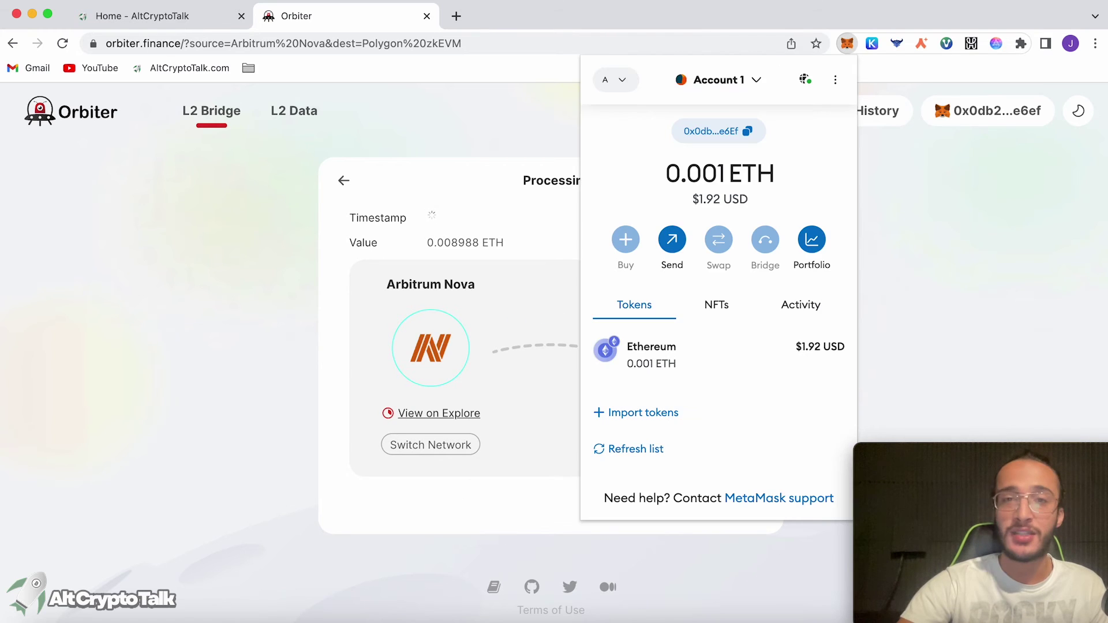
{"action": "left_click", "coordinate": [617, 80]}
{"action": "scroll", "coordinate": [726, 292], "scroll_direction": "up", "scroll_amount": 2}
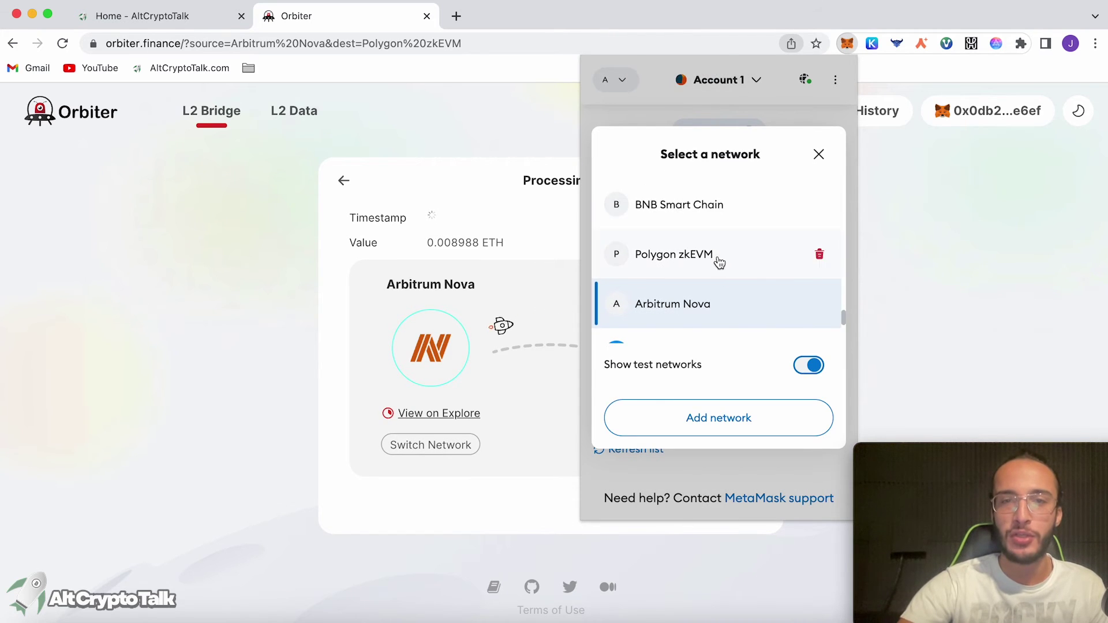
{"action": "left_click", "coordinate": [717, 261]}
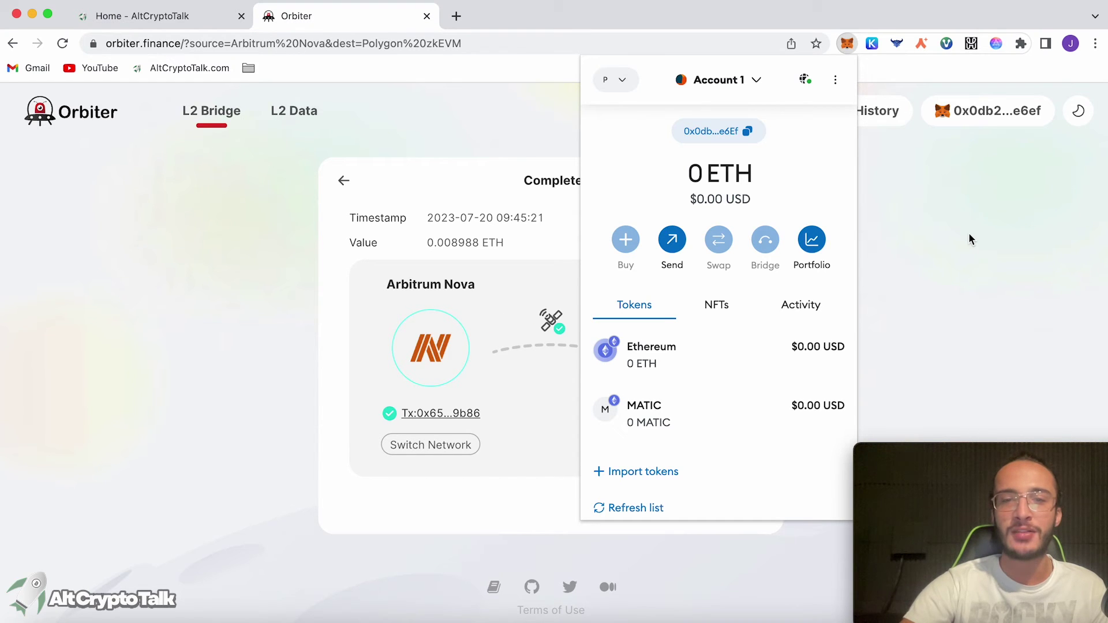
- Check the updated wallet balance, then go back to the bridge form
{"action": "left_click", "coordinate": [969, 234]}
{"action": "left_click", "coordinate": [846, 44]}
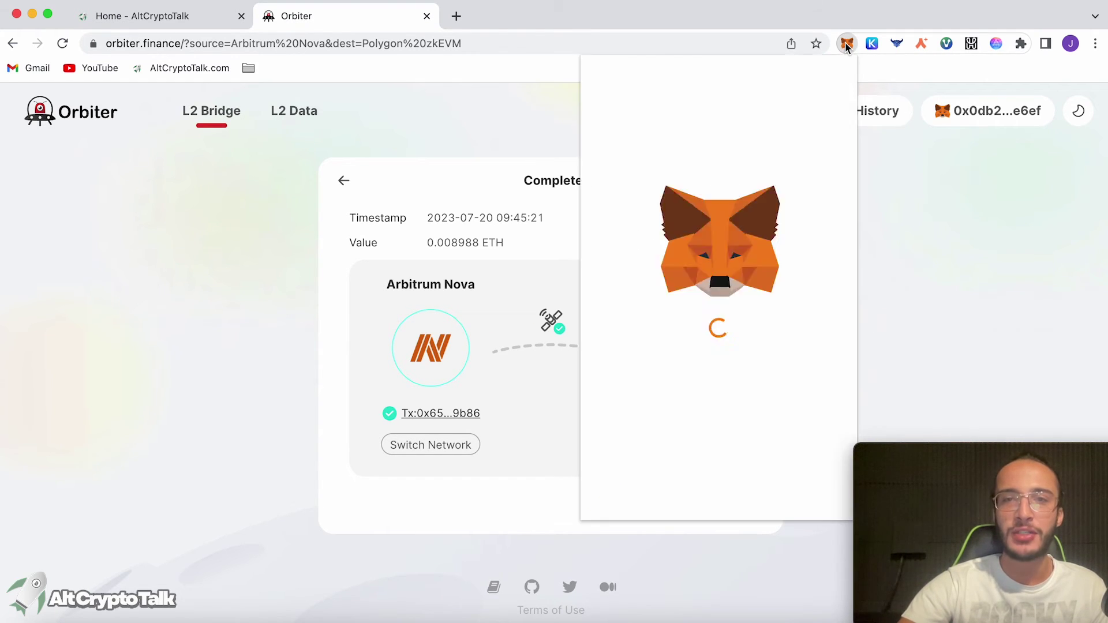
{"action": "left_click", "coordinate": [873, 225]}
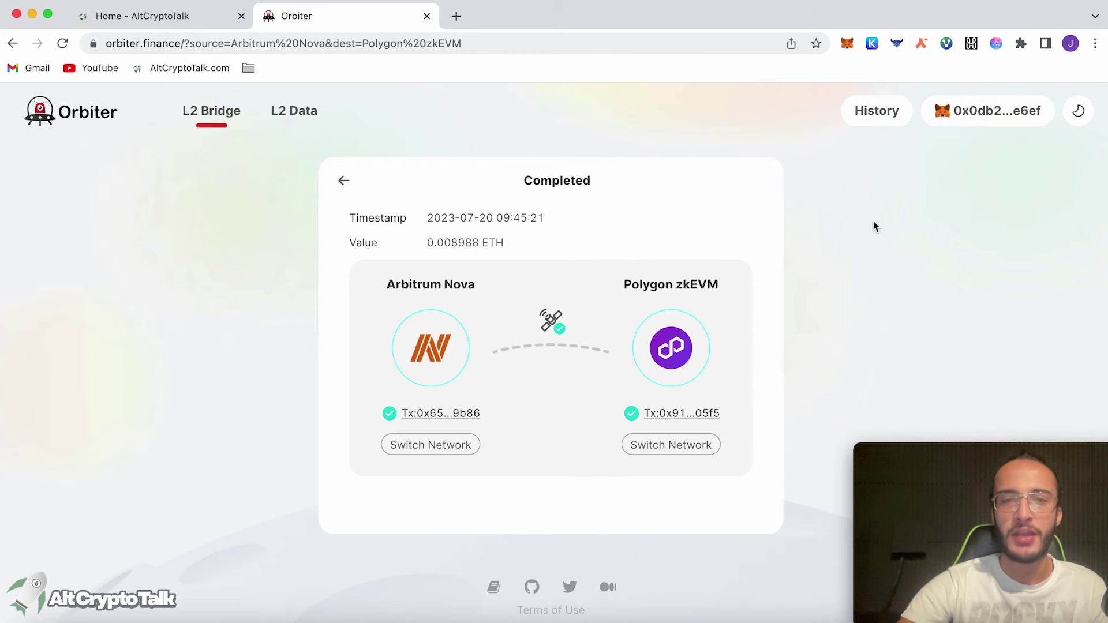
{"action": "left_click", "coordinate": [343, 180]}
- Swap chains, set zkSync Era as destination, and send the 0.007959 ETH transfer
{"action": "left_click", "coordinate": [550, 356]}
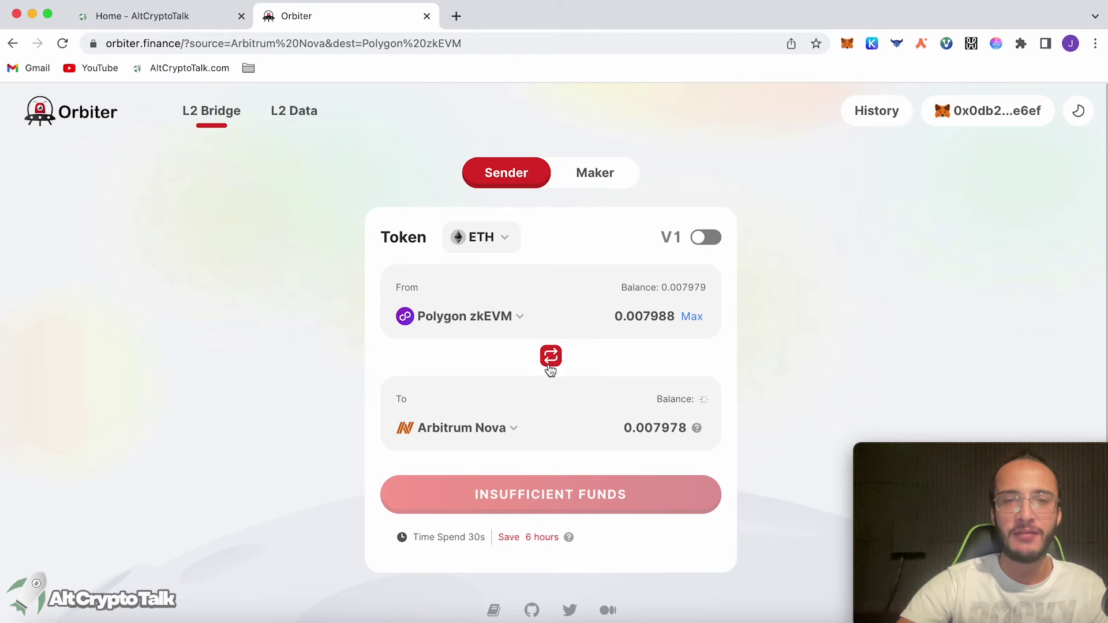
{"action": "left_click", "coordinate": [495, 430]}
{"action": "scroll", "coordinate": [504, 433], "scroll_direction": "down", "scroll_amount": 1}
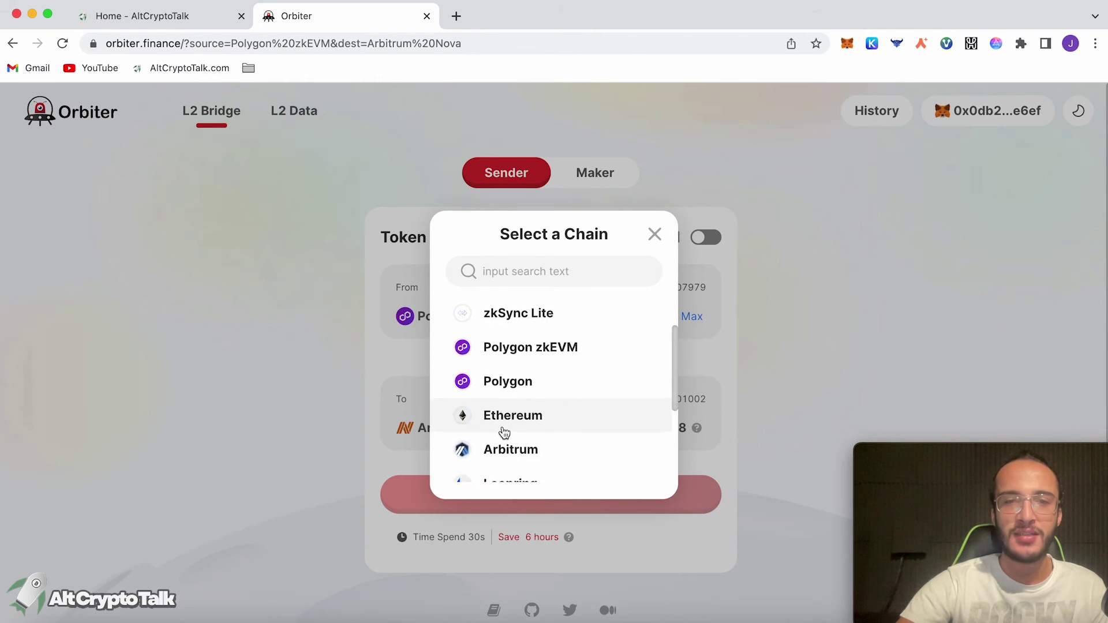
{"action": "scroll", "coordinate": [544, 363], "scroll_direction": "up", "scroll_amount": 3}
{"action": "left_click", "coordinate": [544, 347]}
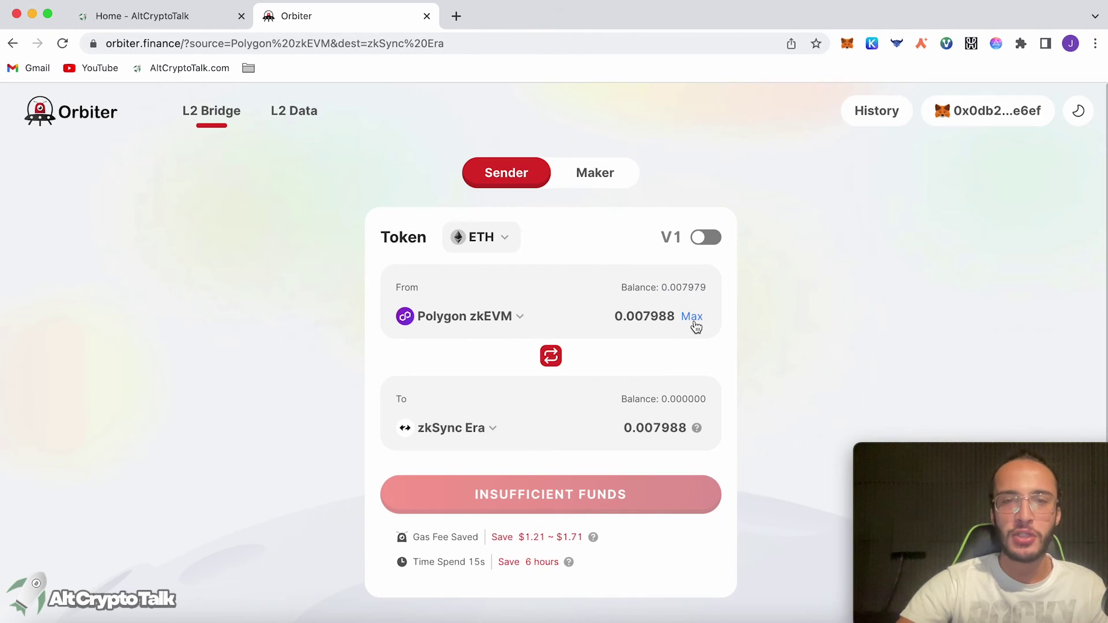
{"action": "left_click", "coordinate": [641, 495]}
{"action": "left_click", "coordinate": [605, 583]}
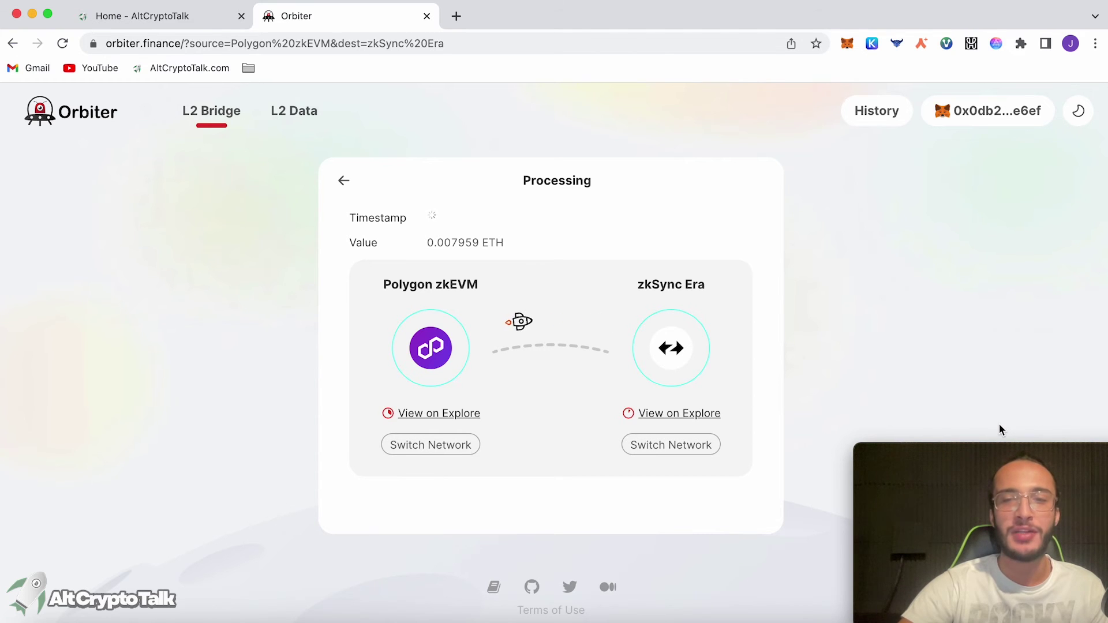
{"action": "key", "text": "alt+shift+m"}
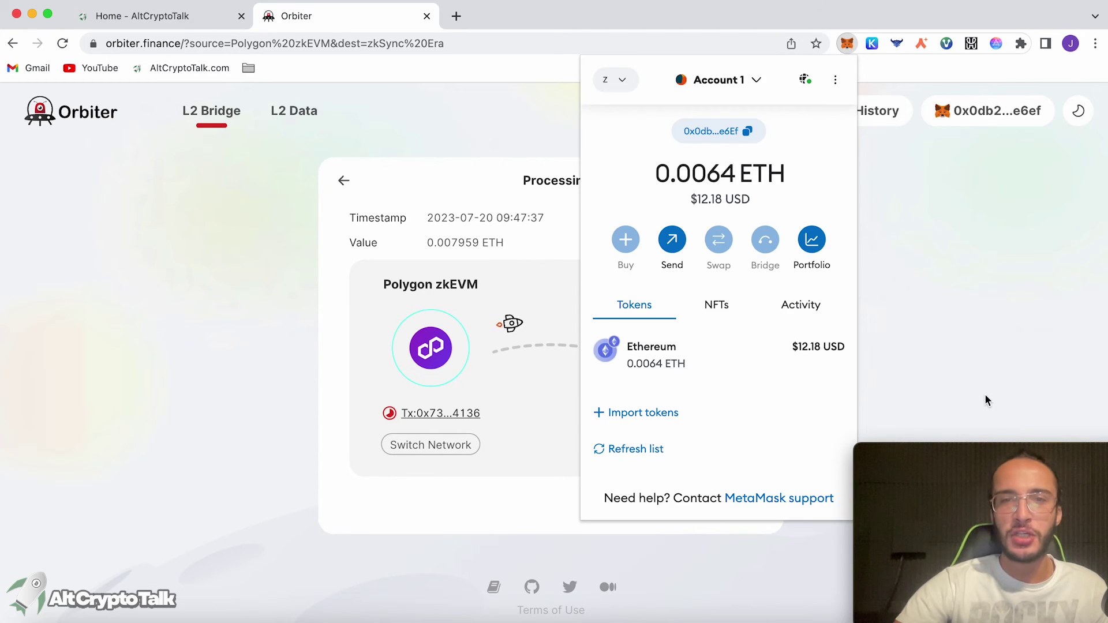
{"action": "left_click", "coordinate": [984, 400]}
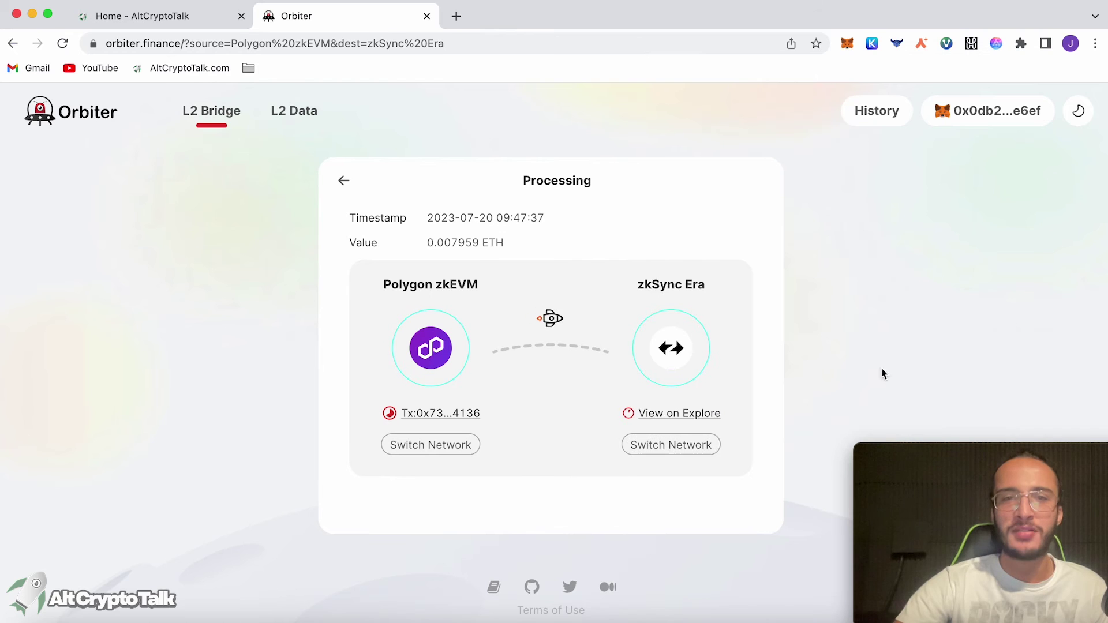
- Return to the bridge form, pick Arbitrum as source, then swap so Starknet sends to Arbitrum
{"action": "left_click", "coordinate": [345, 180]}
{"action": "left_click", "coordinate": [418, 267]}
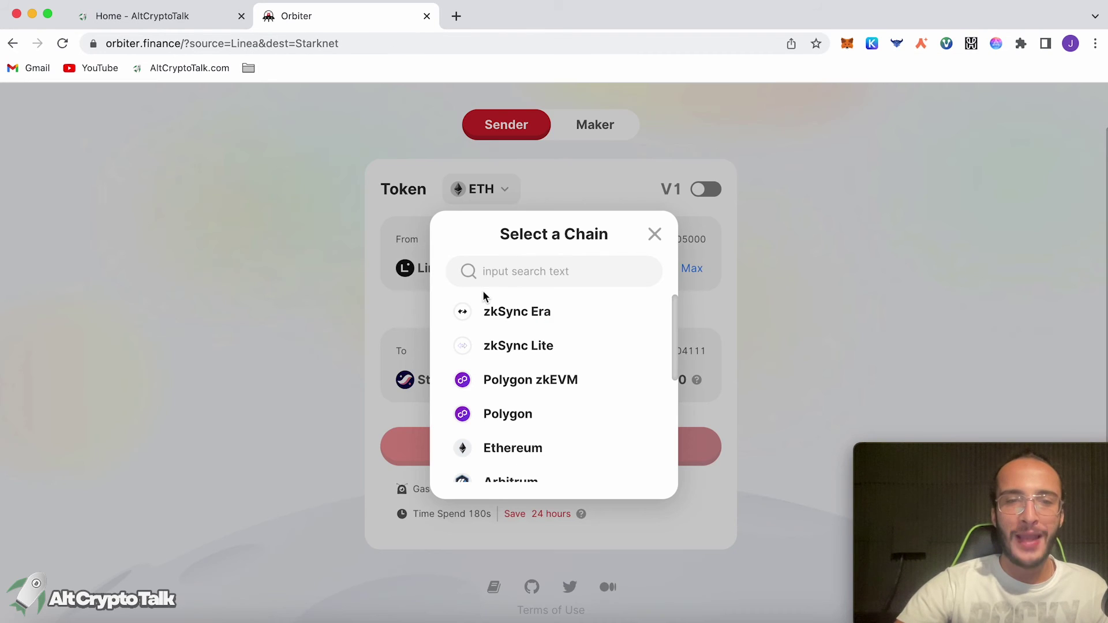
{"action": "scroll", "coordinate": [537, 418], "scroll_direction": "down", "scroll_amount": 2}
{"action": "scroll", "coordinate": [579, 386], "scroll_direction": "up", "scroll_amount": 2}
{"action": "left_click", "coordinate": [579, 381]}
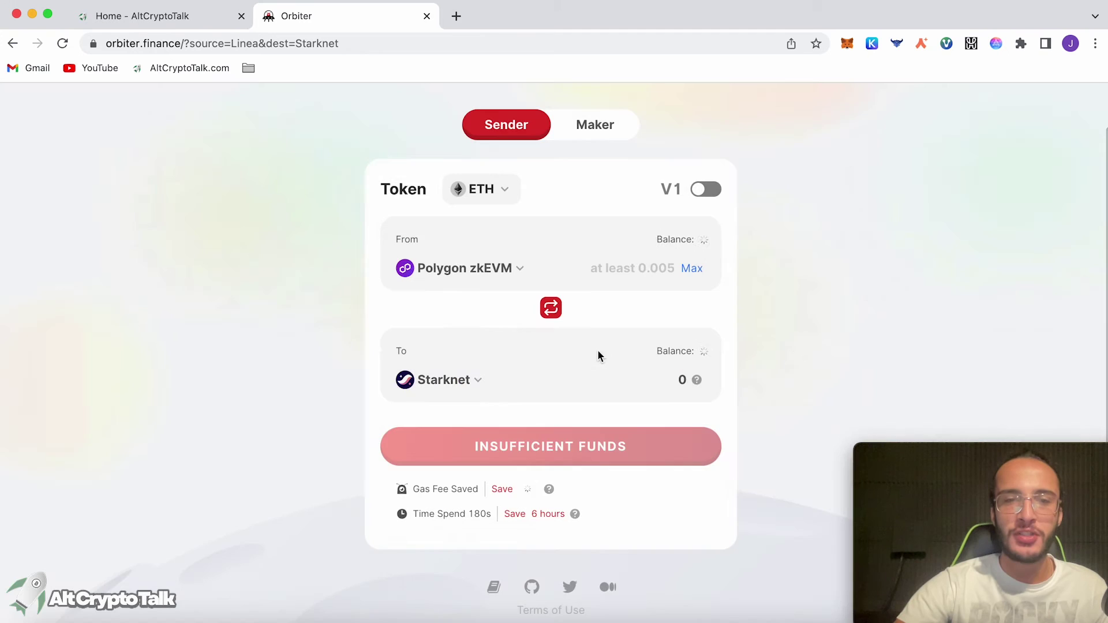
{"action": "left_click", "coordinate": [511, 282]}
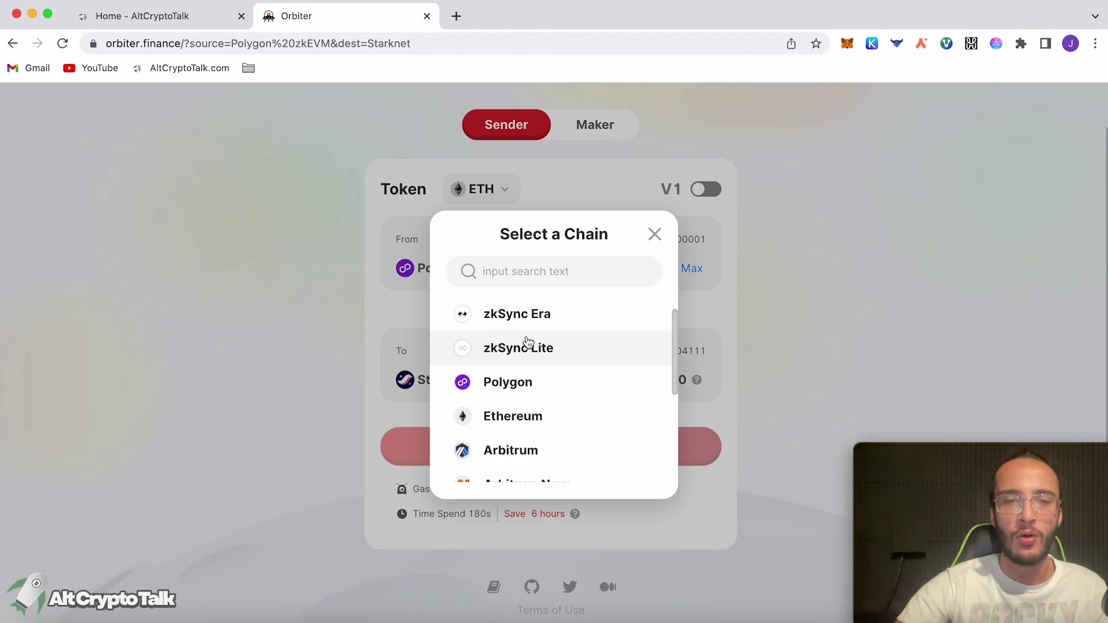
{"action": "scroll", "coordinate": [494, 341], "scroll_direction": "down", "scroll_amount": 1}
{"action": "left_click", "coordinate": [514, 402]}
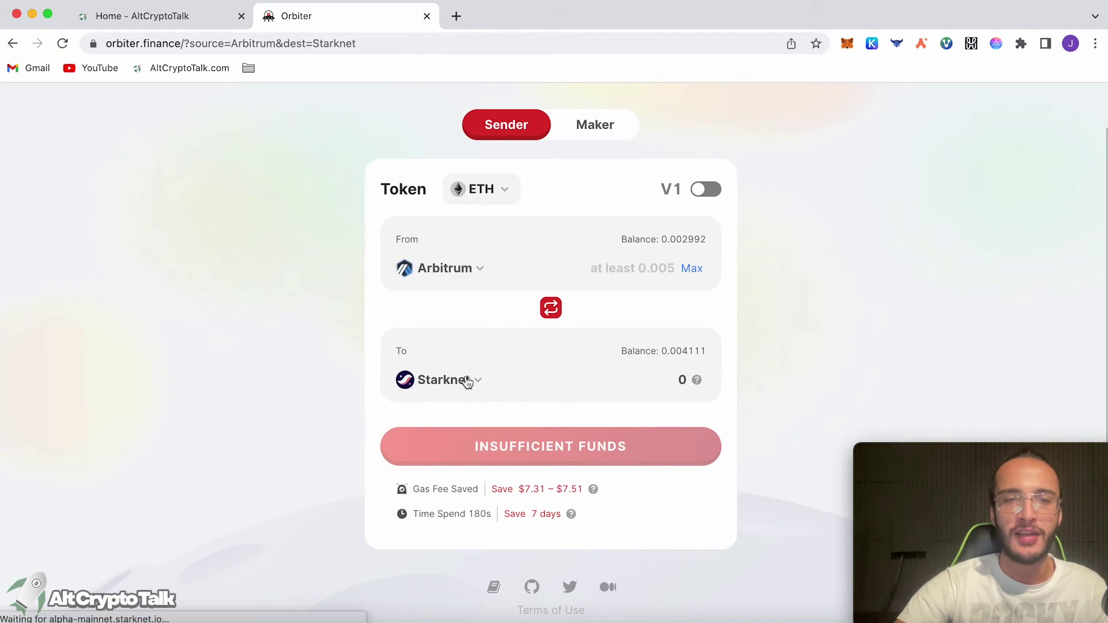
{"action": "left_click", "coordinate": [551, 308]}
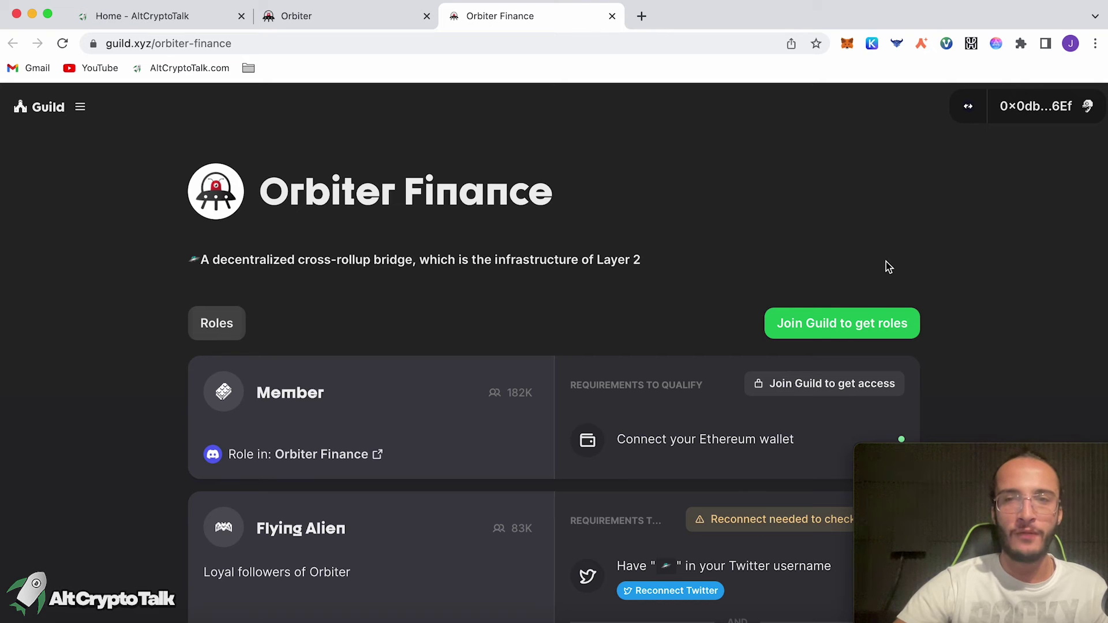
- Join the Orbiter Finance guild, reconnecting Twitter and authorizing Guild.xyz in the Twitter popup
{"action": "left_click", "coordinate": [852, 333]}
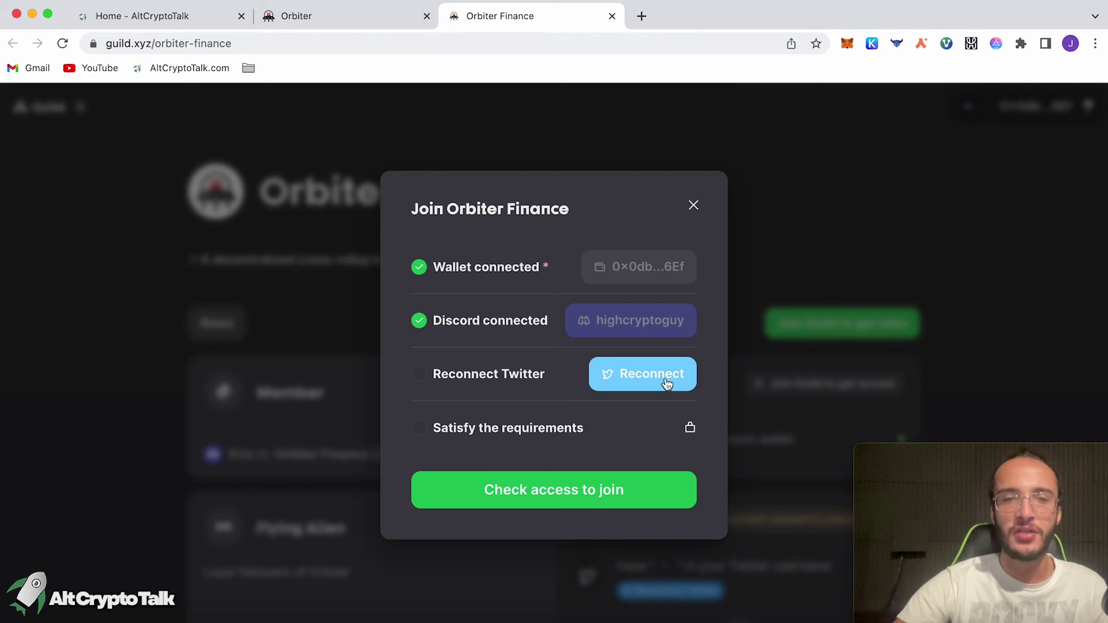
{"action": "left_click", "coordinate": [664, 376]}
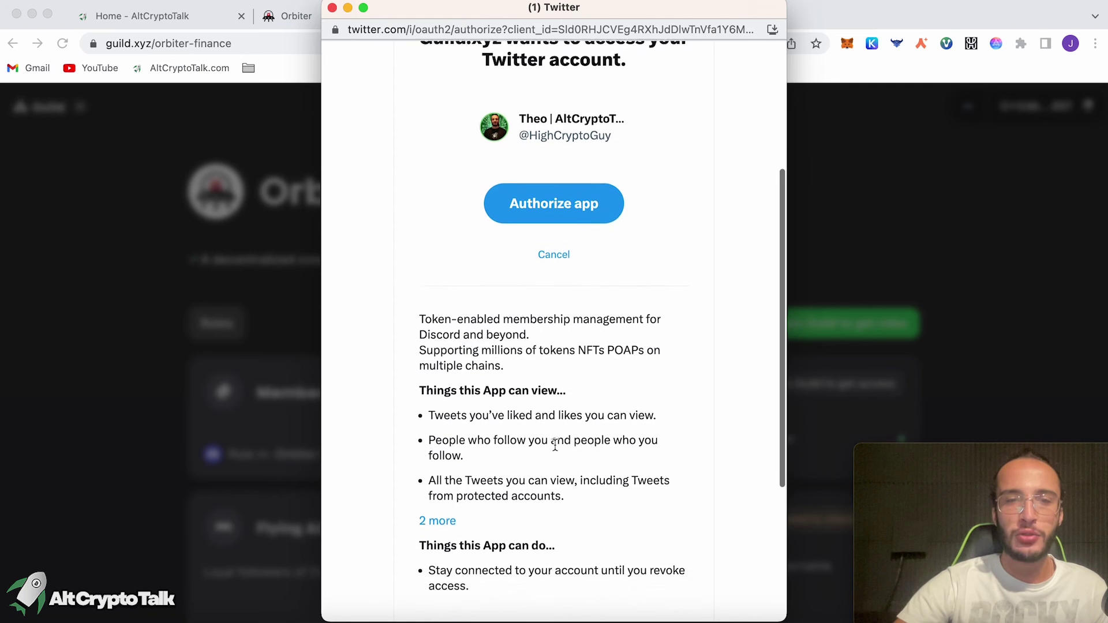
{"action": "scroll", "coordinate": [554, 444], "scroll_direction": "down", "scroll_amount": 2}
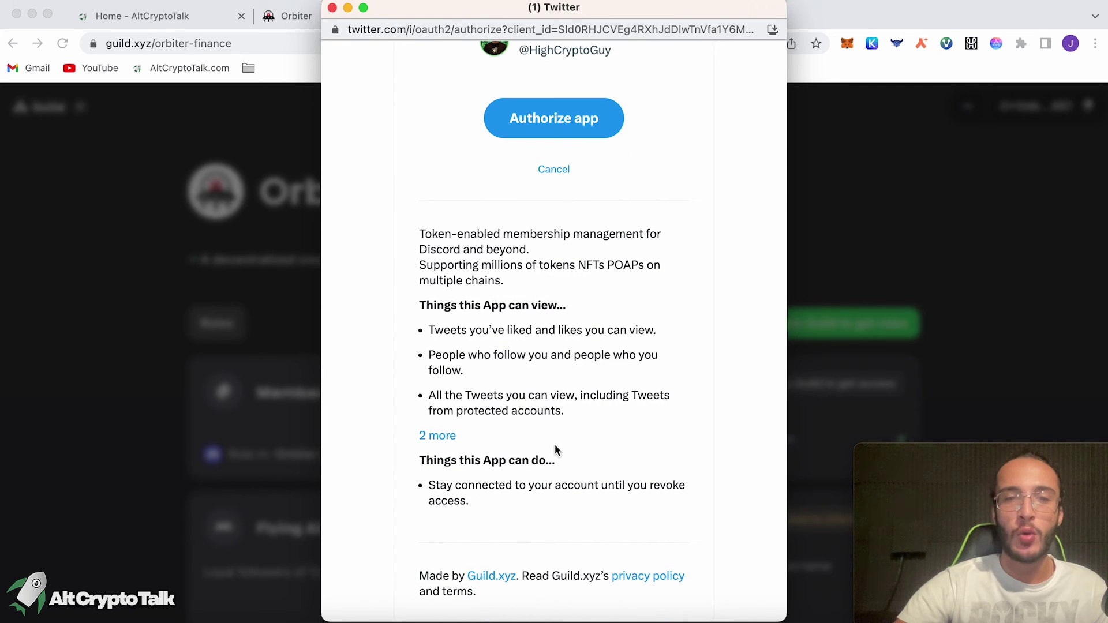
{"action": "left_click", "coordinate": [449, 436]}
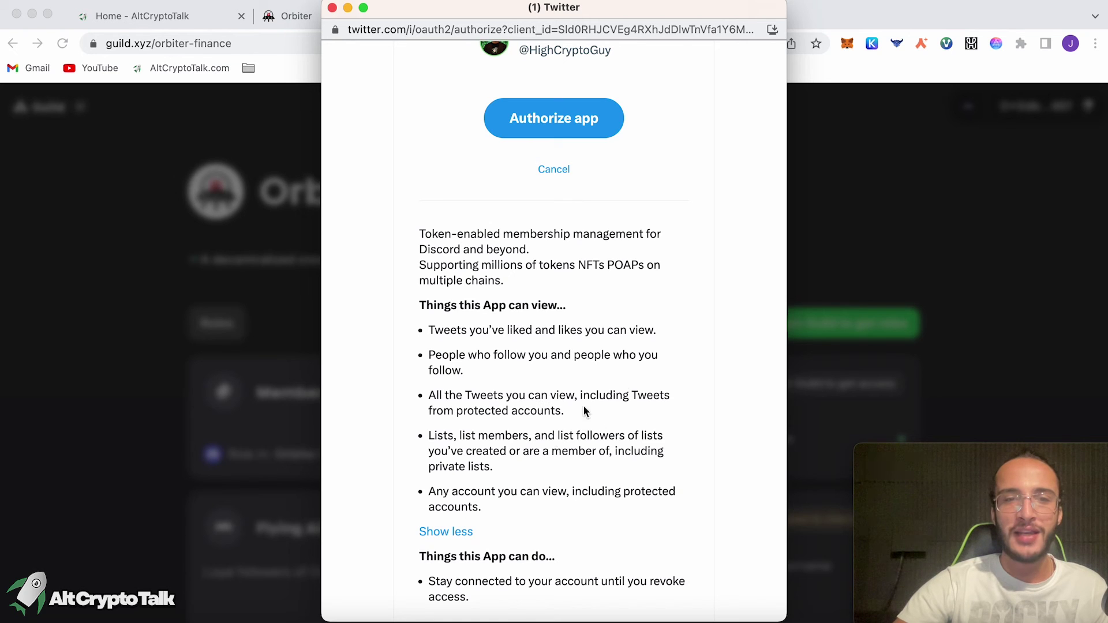
{"action": "left_click", "coordinate": [577, 124]}
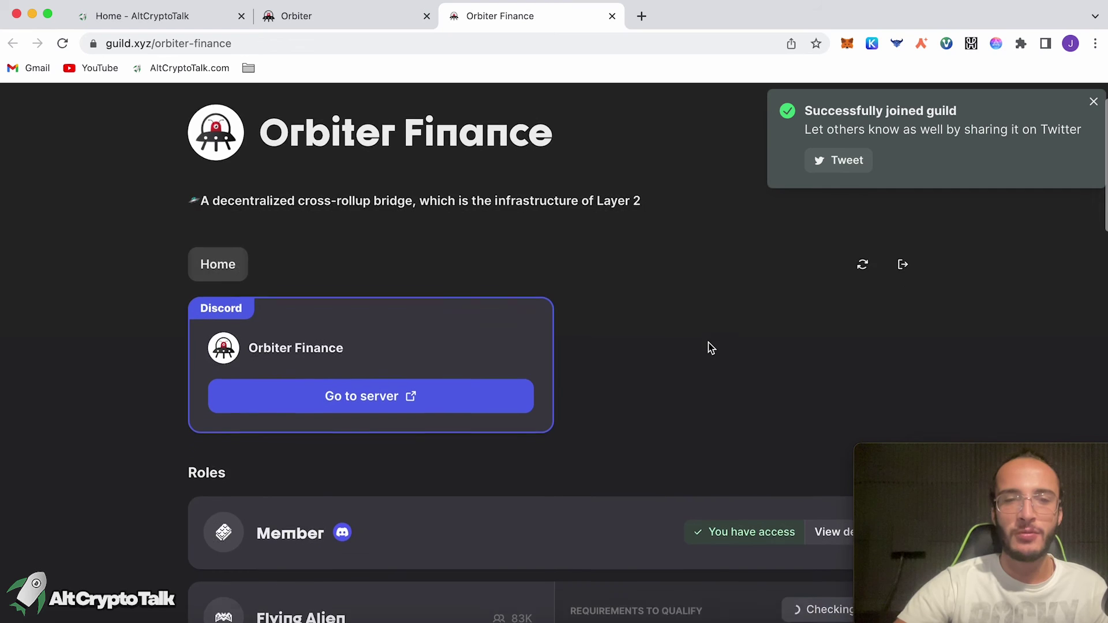
- Copy the required UFO emoji and paste it into the Twitter profile name
{"action": "scroll", "coordinate": [710, 346], "scroll_direction": "down", "scroll_amount": 3}
{"action": "scroll", "coordinate": [710, 346], "scroll_direction": "down", "scroll_amount": 3}
{"action": "left_click", "coordinate": [666, 350]}
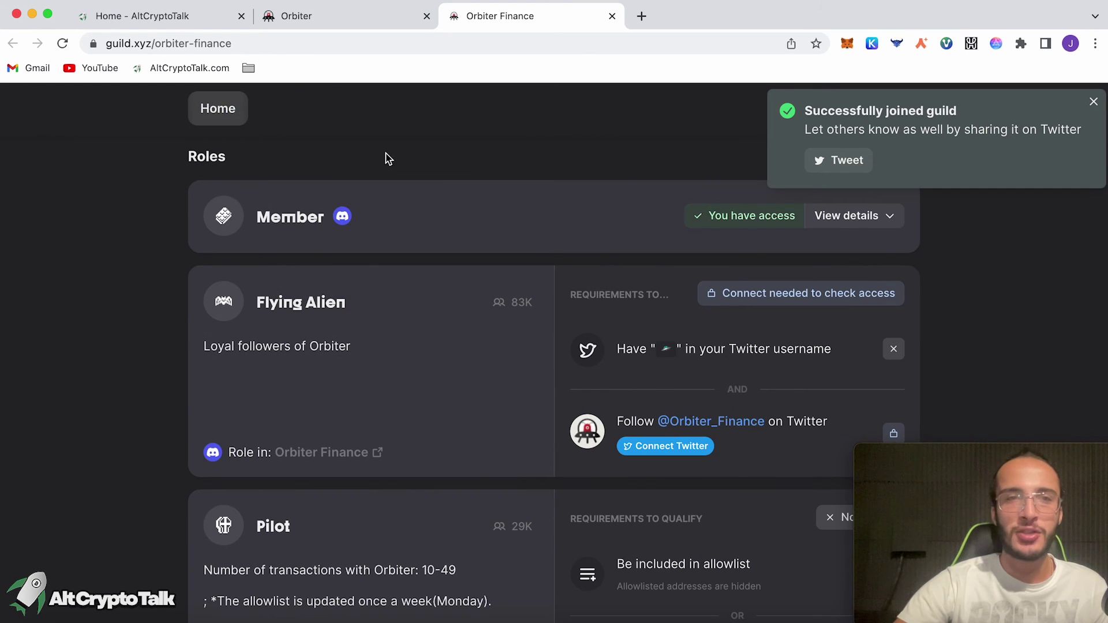
{"action": "left_click", "coordinate": [641, 15]}
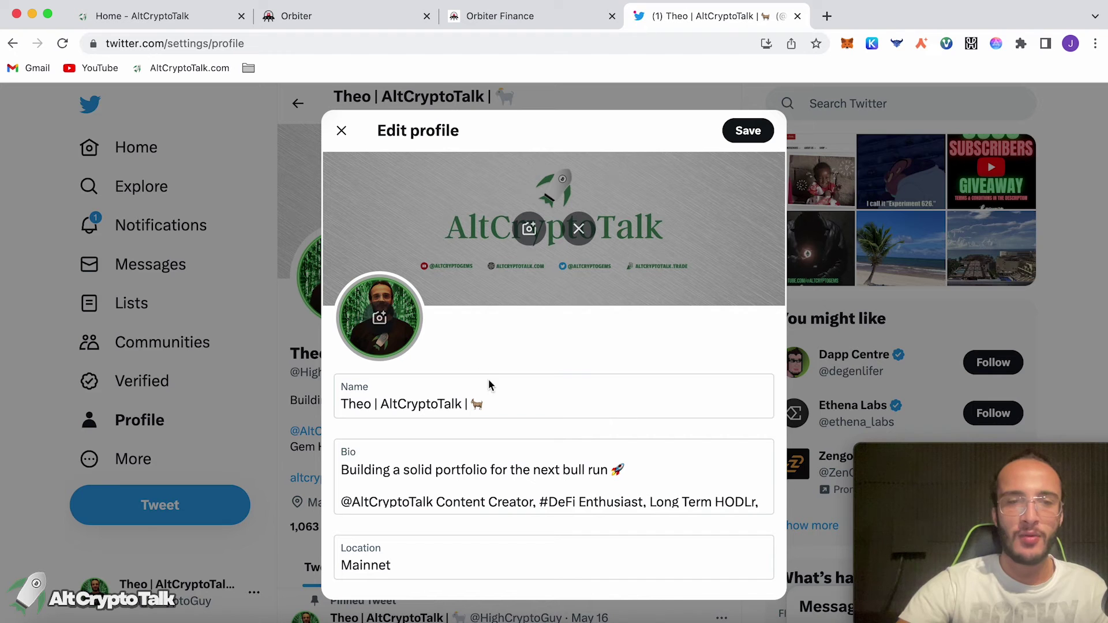
{"action": "left_click", "coordinate": [506, 397]}
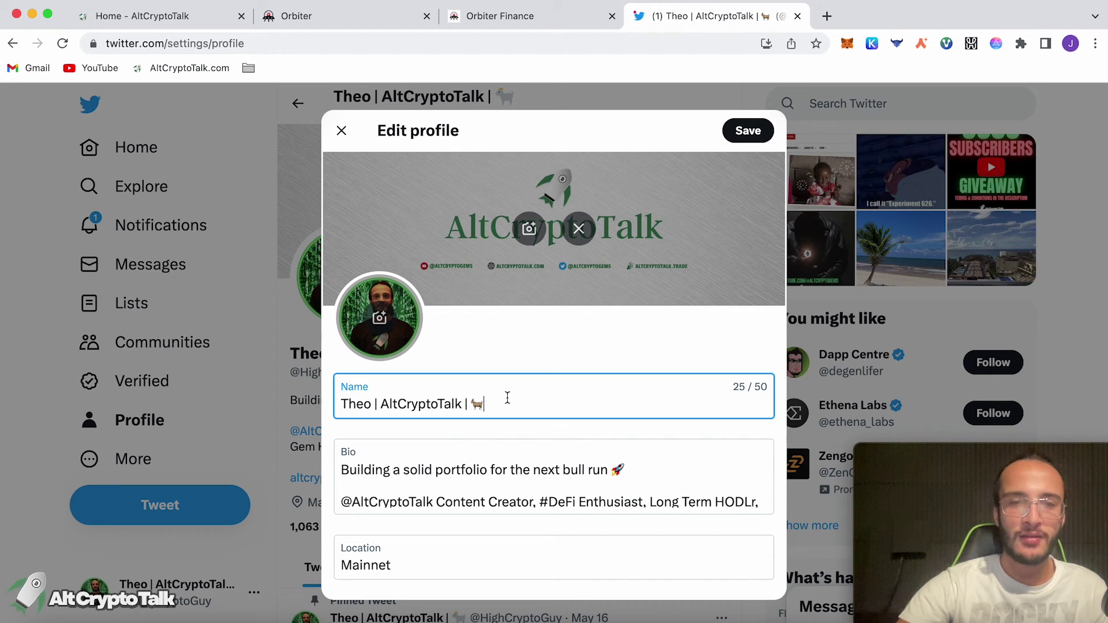
{"action": "key", "text": "super+v"}
- Reload the Orbiter Finance guild page and start linking Twitter for the Flying Alien role
{"action": "left_click", "coordinate": [378, 128]}
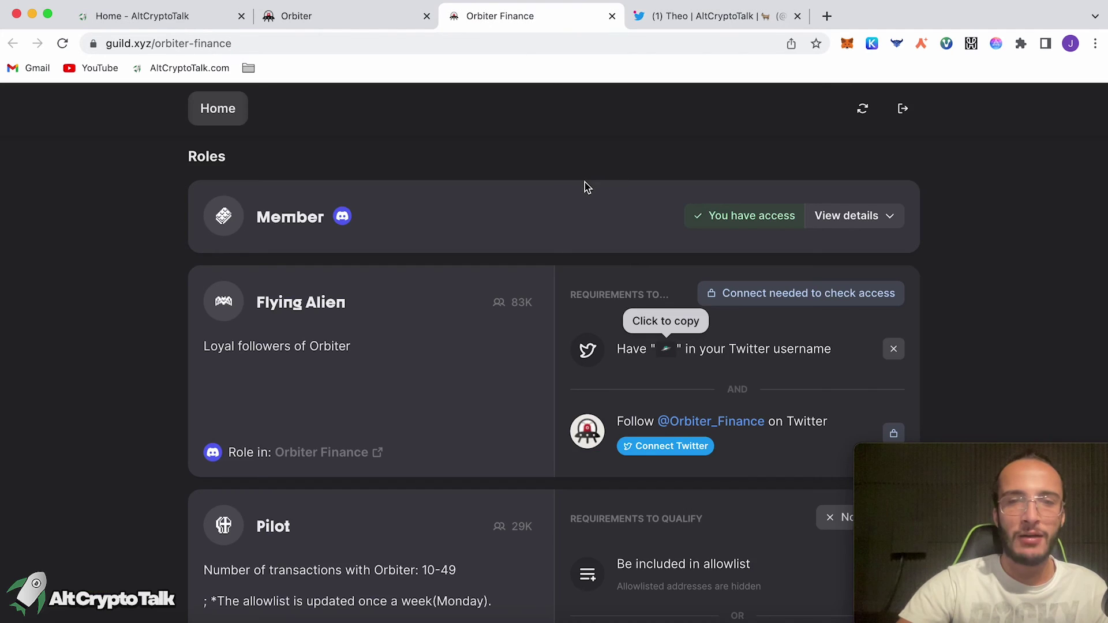
{"action": "key", "text": "super+r"}
{"action": "scroll", "coordinate": [373, 218], "scroll_direction": "down", "scroll_amount": 5}
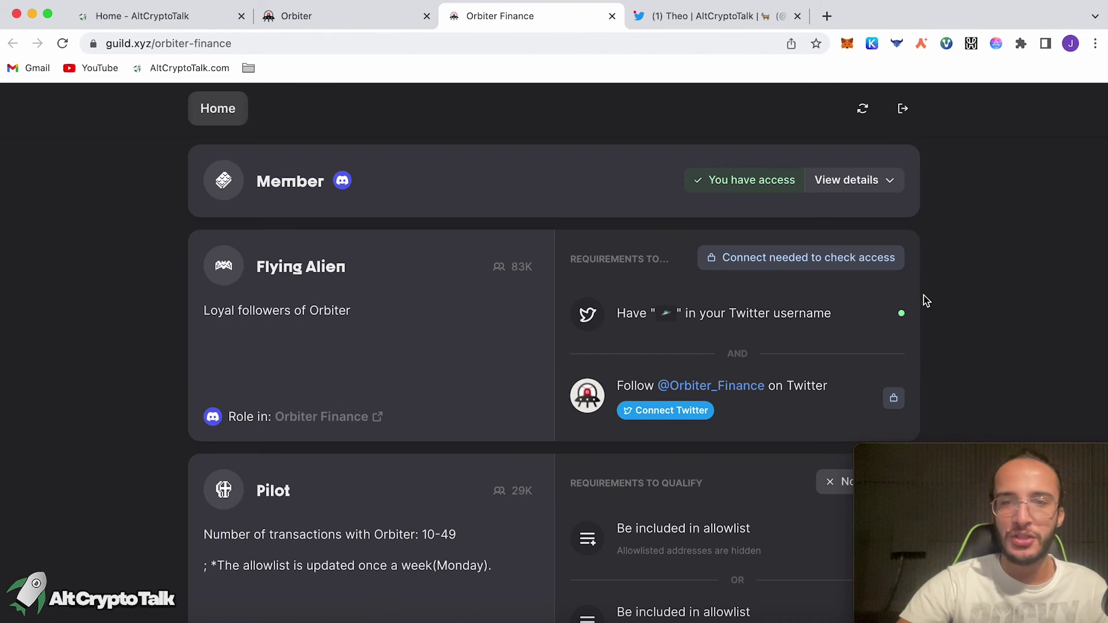
{"action": "mouse_move", "coordinate": [902, 317]}
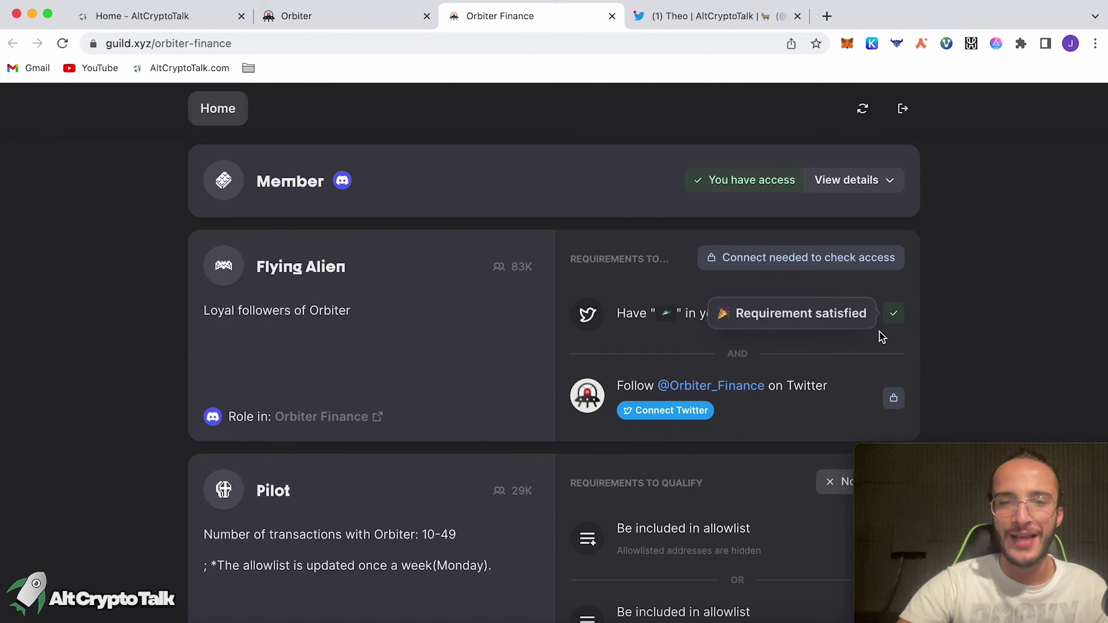
{"action": "left_click", "coordinate": [700, 412]}
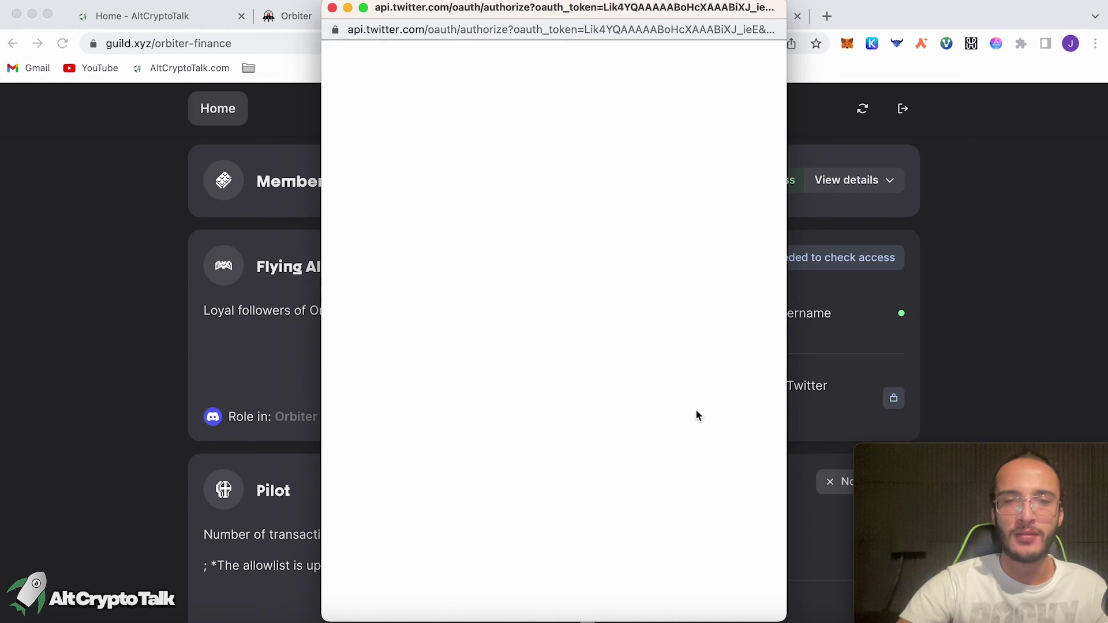
{"action": "left_click", "coordinate": [387, 173]}
{"action": "scroll", "coordinate": [577, 294], "scroll_direction": "down", "scroll_amount": 2}
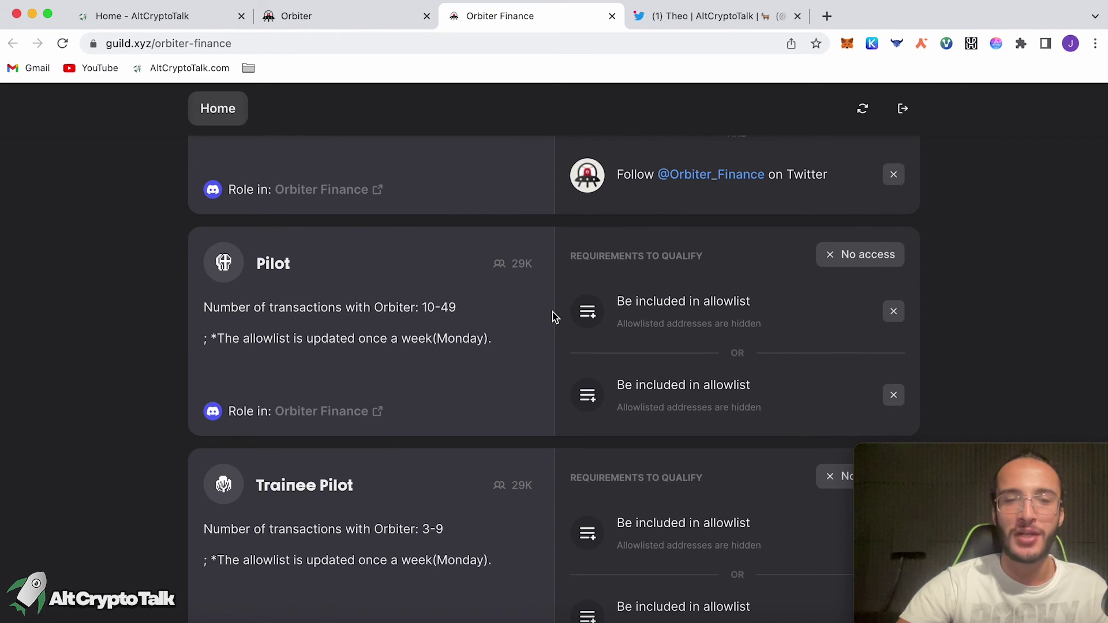
{"action": "scroll", "coordinate": [560, 318], "scroll_direction": "down", "scroll_amount": 3}
{"action": "scroll", "coordinate": [664, 438], "scroll_direction": "up", "scroll_amount": 1}
{"action": "scroll", "coordinate": [519, 473], "scroll_direction": "down", "scroll_amount": 1}
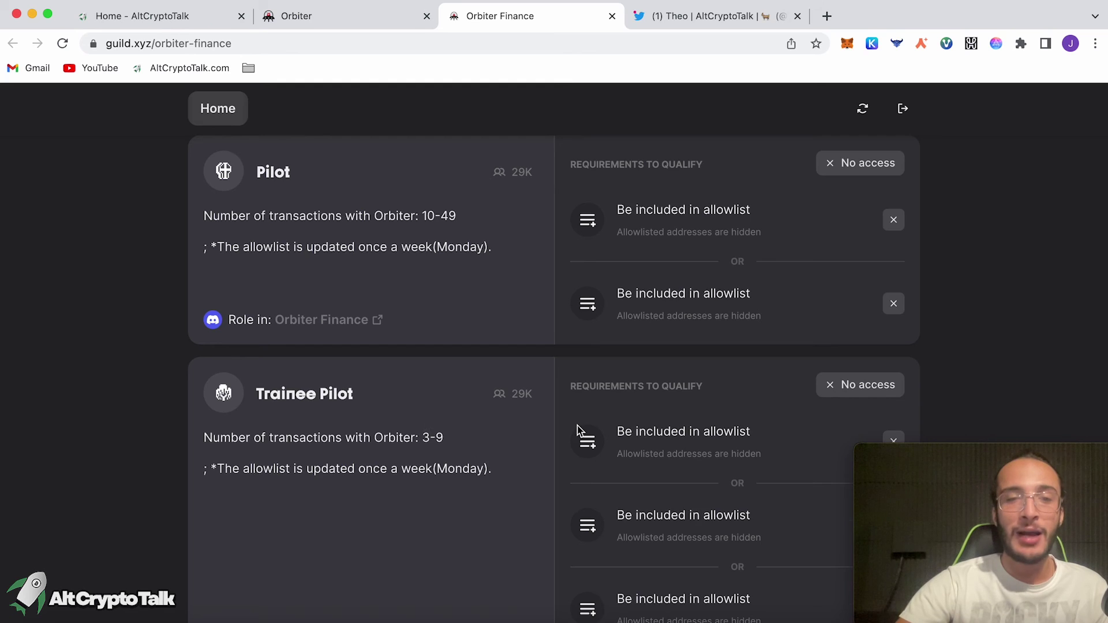
{"action": "scroll", "coordinate": [560, 424], "scroll_direction": "down", "scroll_amount": 2}
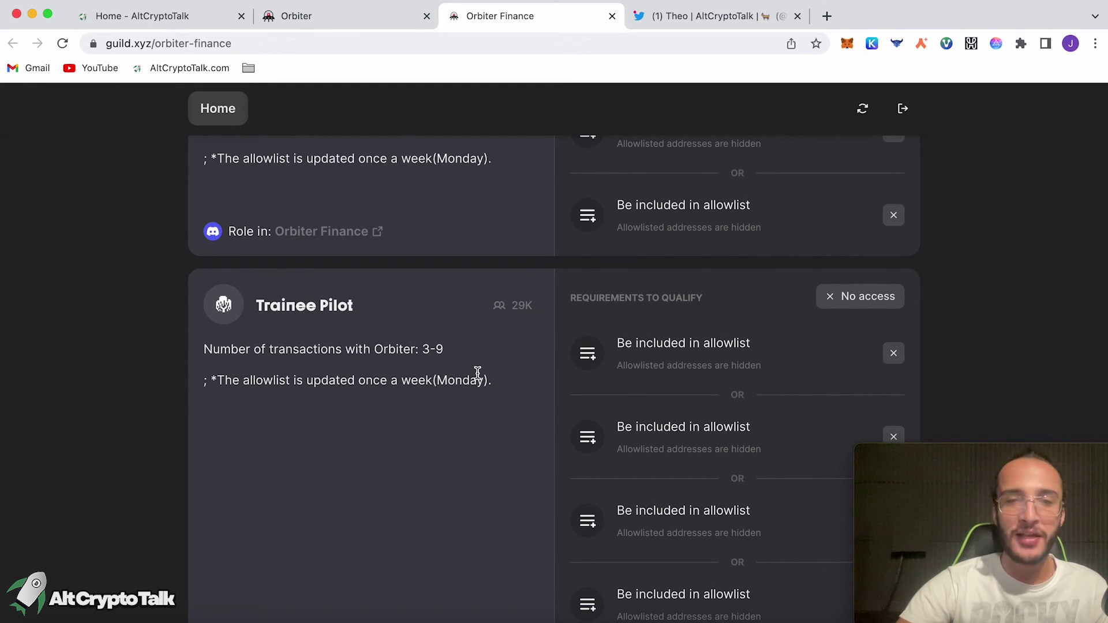
{"action": "scroll", "coordinate": [478, 372], "scroll_direction": "down", "scroll_amount": 2}
{"action": "scroll", "coordinate": [477, 369], "scroll_direction": "down", "scroll_amount": 2}
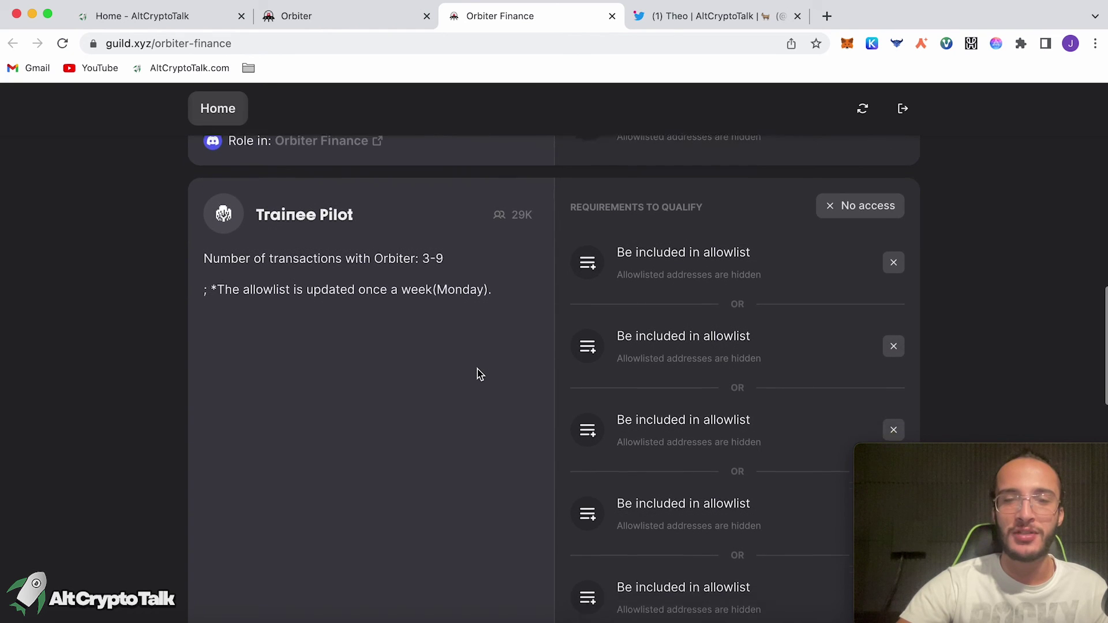
{"action": "scroll", "coordinate": [441, 221], "scroll_direction": "down", "scroll_amount": 10}
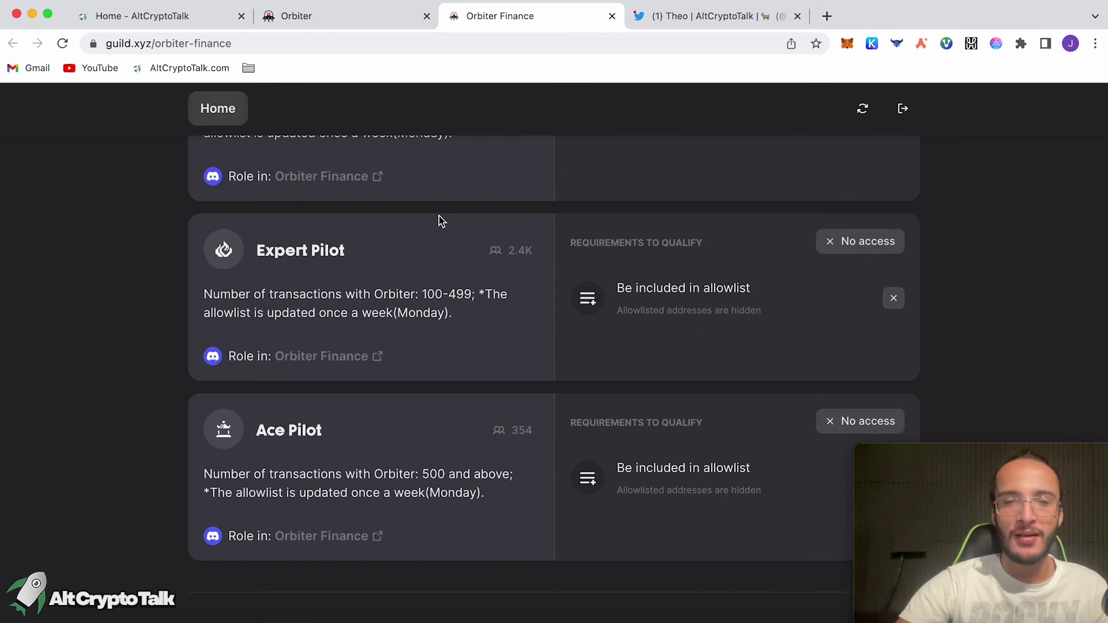
{"action": "scroll", "coordinate": [518, 365], "scroll_direction": "up", "scroll_amount": 15}
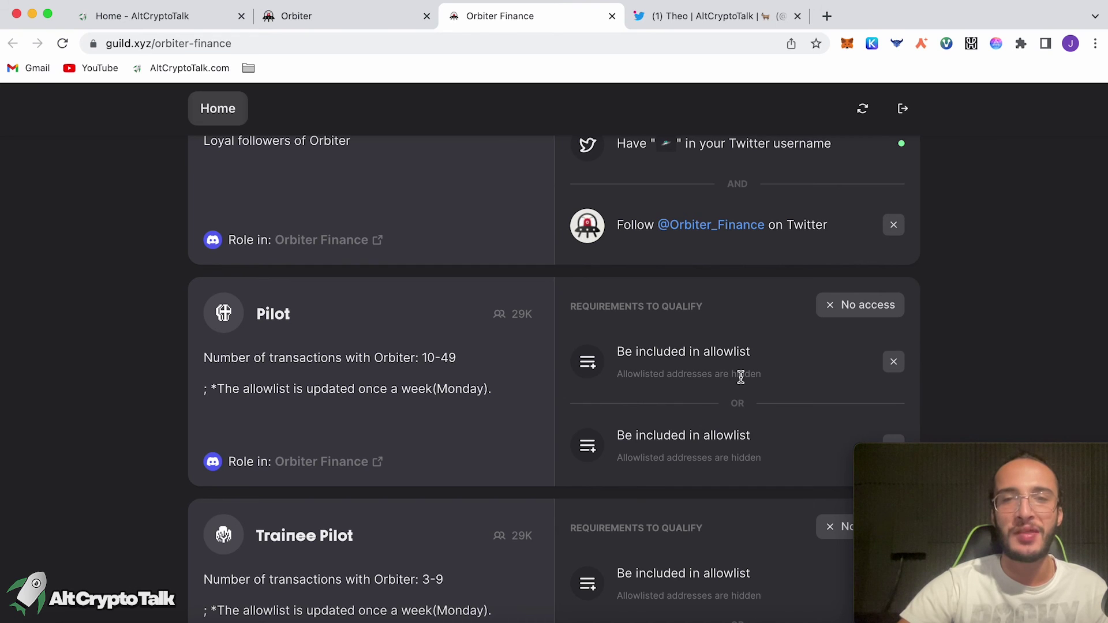
{"action": "scroll", "coordinate": [741, 375], "scroll_direction": "up", "scroll_amount": 4}
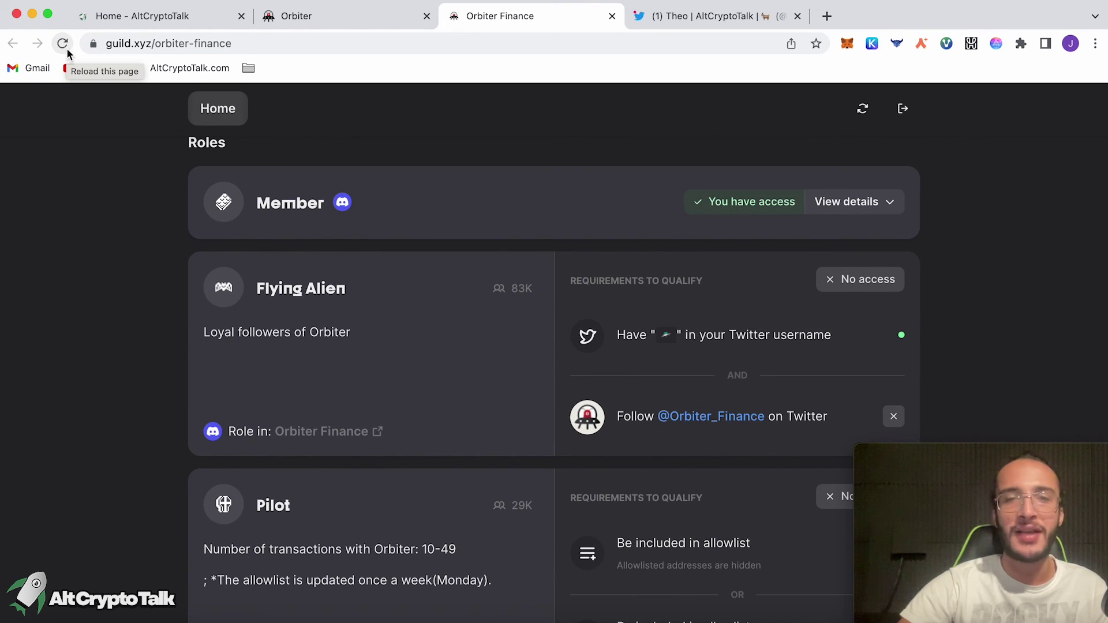
- Close the Guild and Twitter tabs and check the Starknet source chain without changing it
{"action": "key", "text": "ctrl+w"}
{"action": "key", "text": "ctrl+w"}
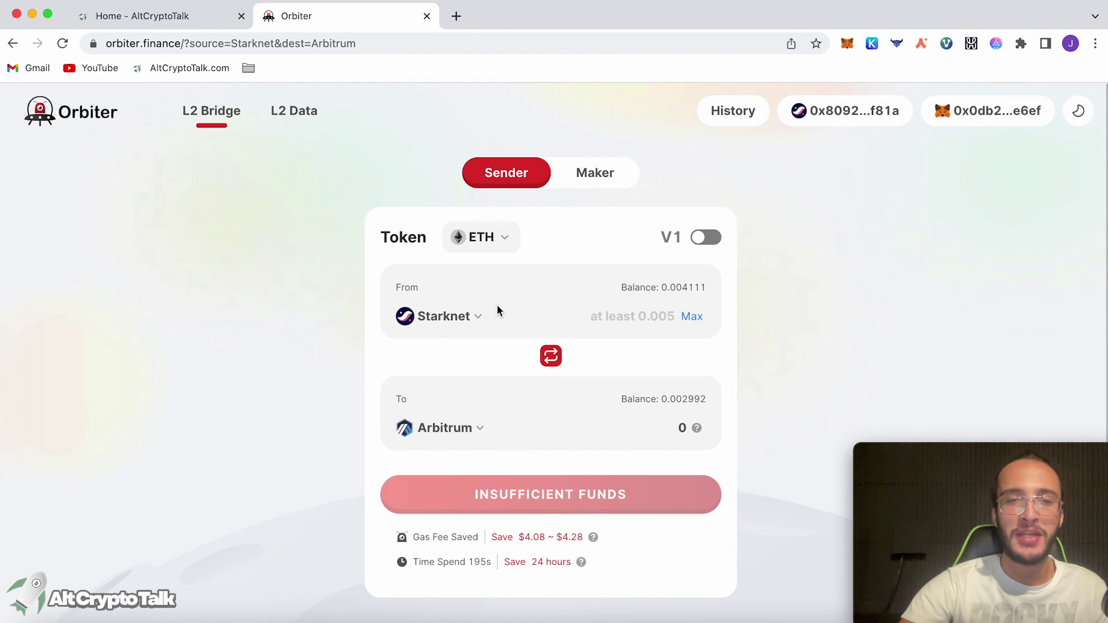
{"action": "left_click", "coordinate": [471, 317]}
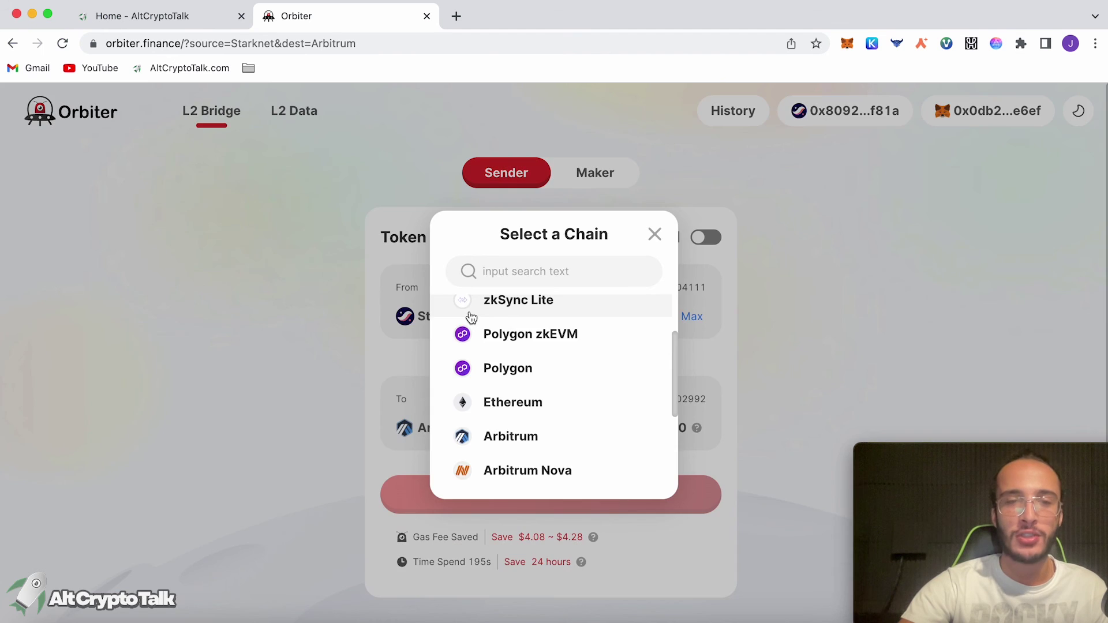
{"action": "left_click", "coordinate": [773, 331]}
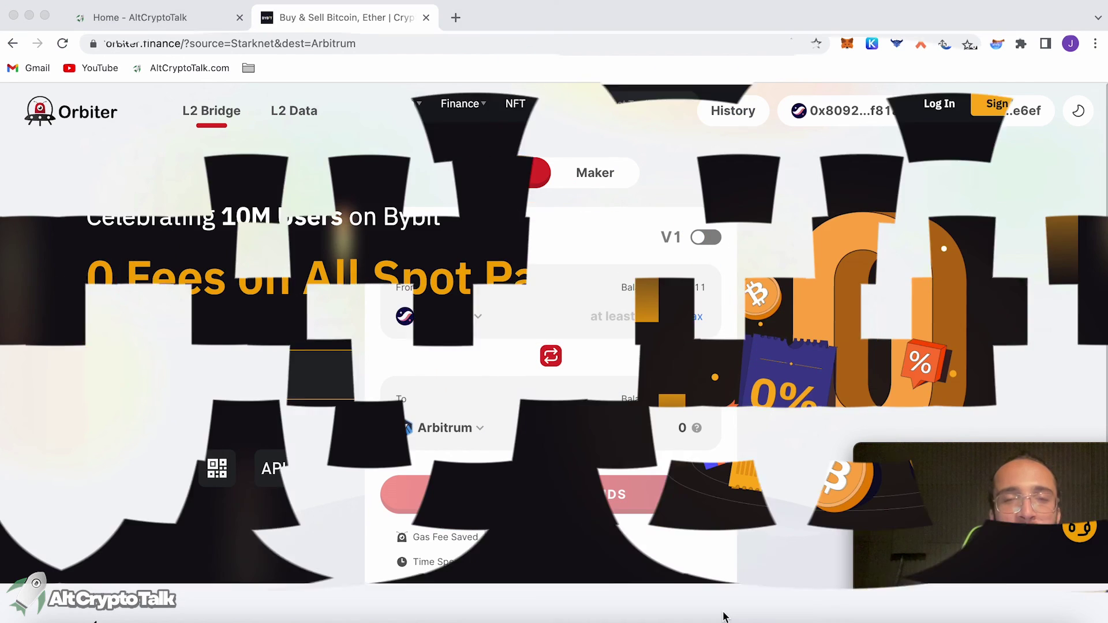
{"action": "scroll", "coordinate": [724, 616], "scroll_direction": "down", "scroll_amount": 4}
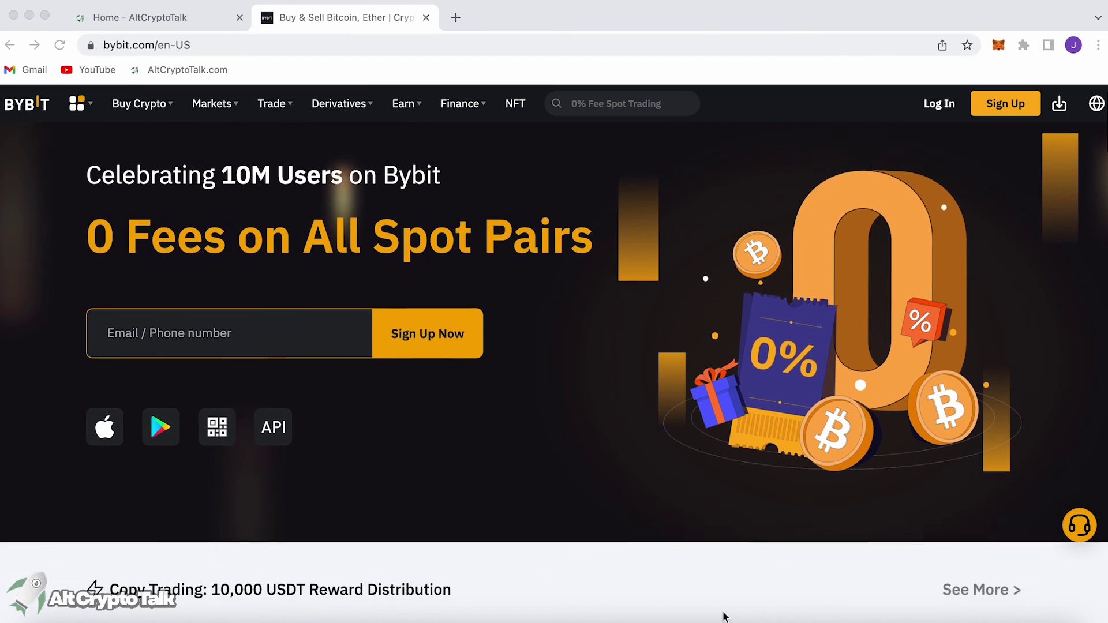
{"action": "scroll", "coordinate": [724, 616], "scroll_direction": "down", "scroll_amount": 6}
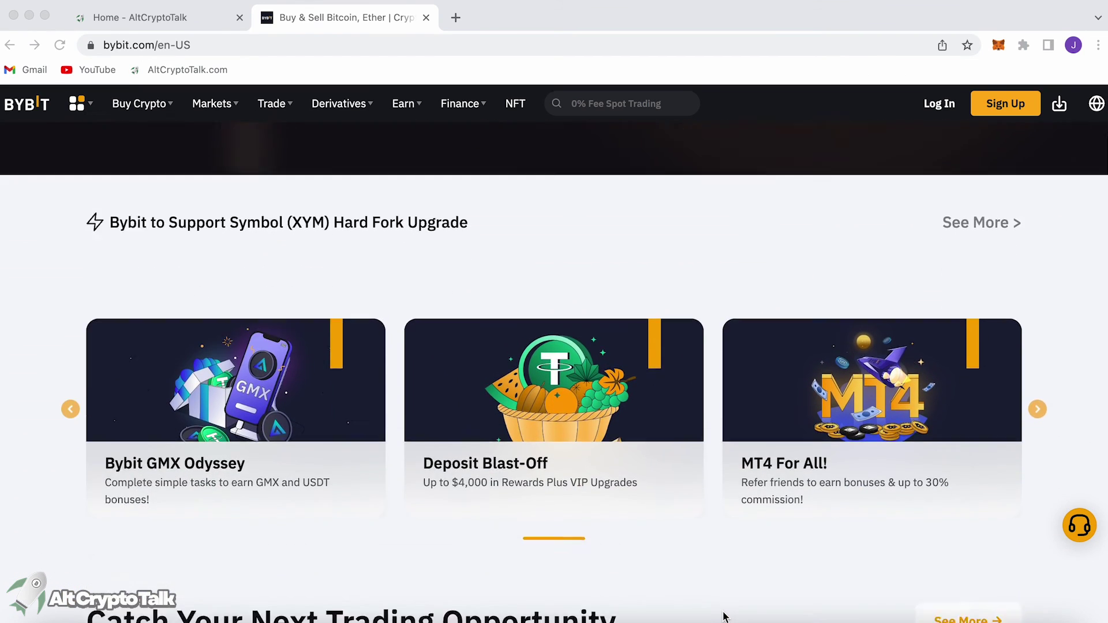
{"action": "scroll", "coordinate": [725, 616], "scroll_direction": "down", "scroll_amount": 10}
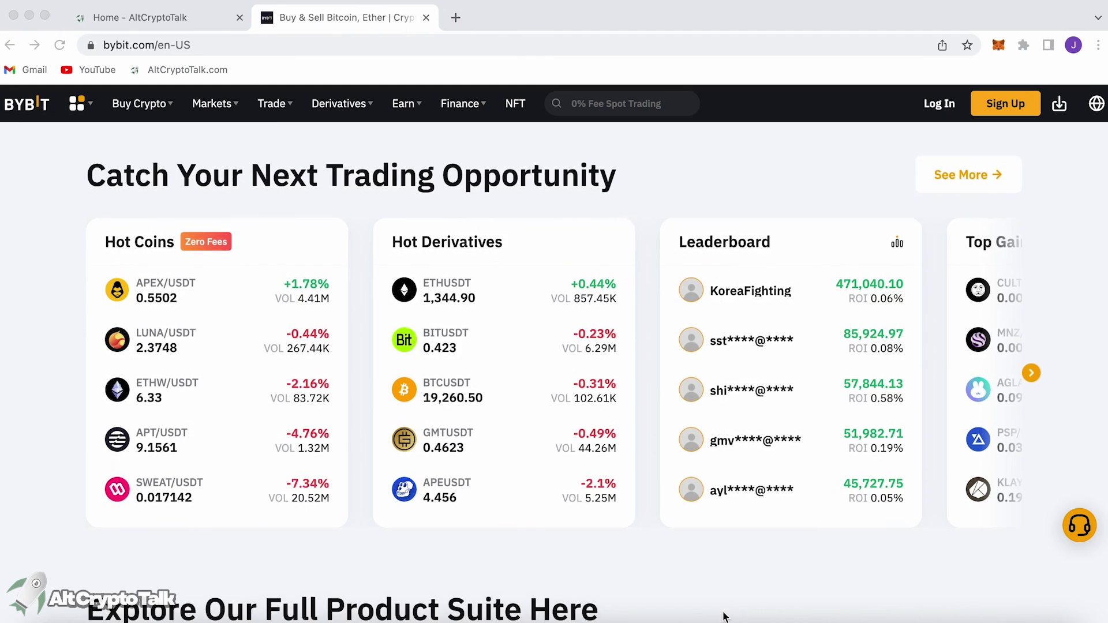
{"action": "scroll", "coordinate": [724, 616], "scroll_direction": "down", "scroll_amount": 7}
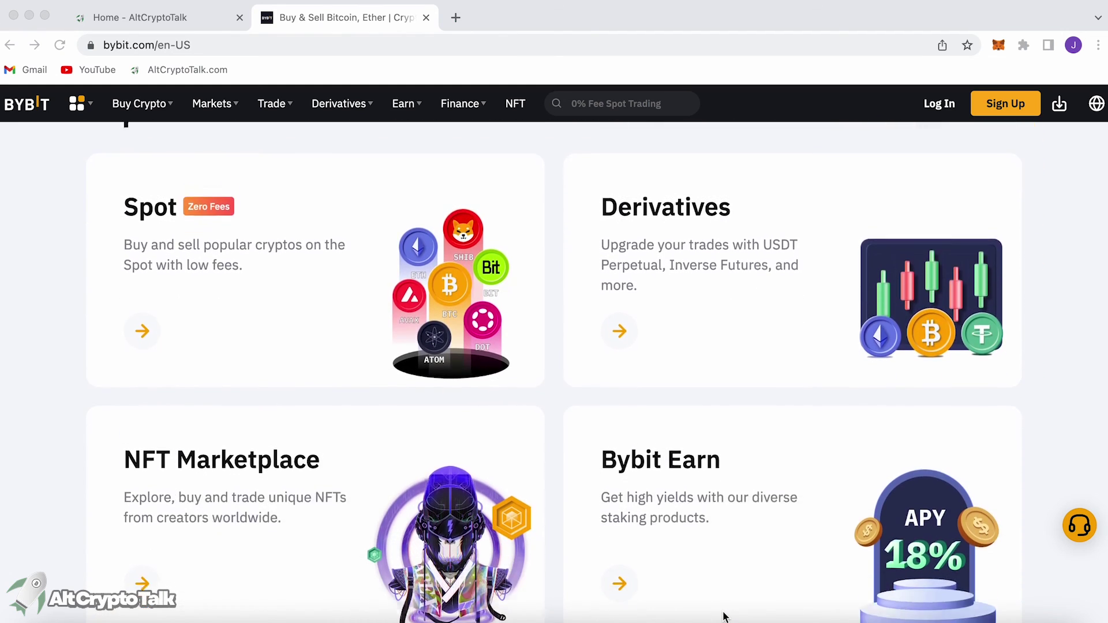
{"action": "scroll", "coordinate": [724, 616], "scroll_direction": "down", "scroll_amount": 9}
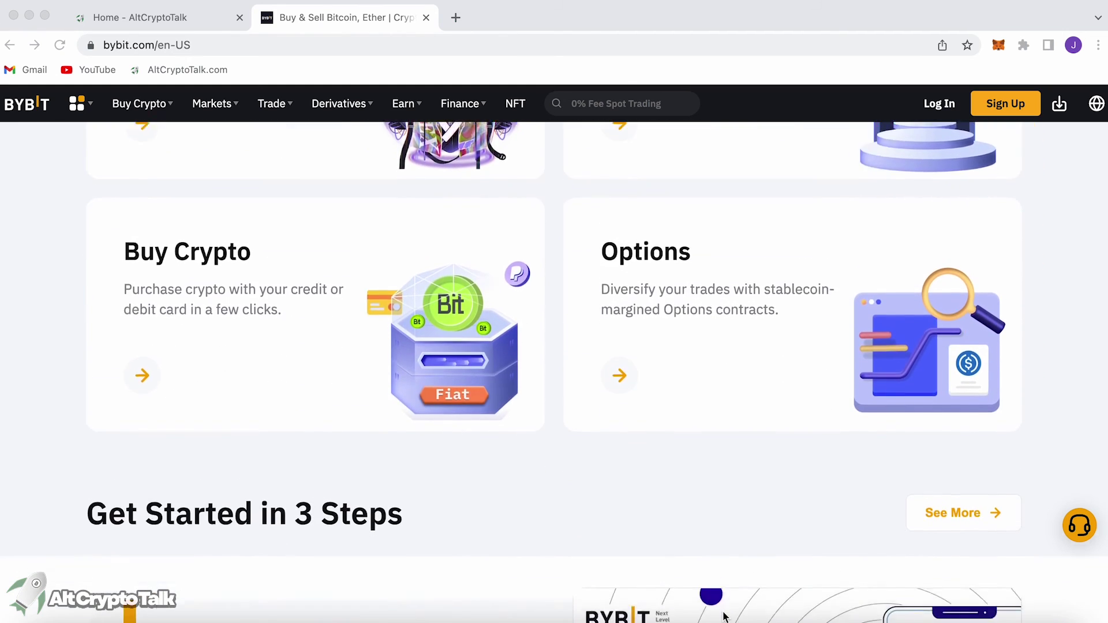
{"action": "scroll", "coordinate": [725, 616], "scroll_direction": "down", "scroll_amount": 8}
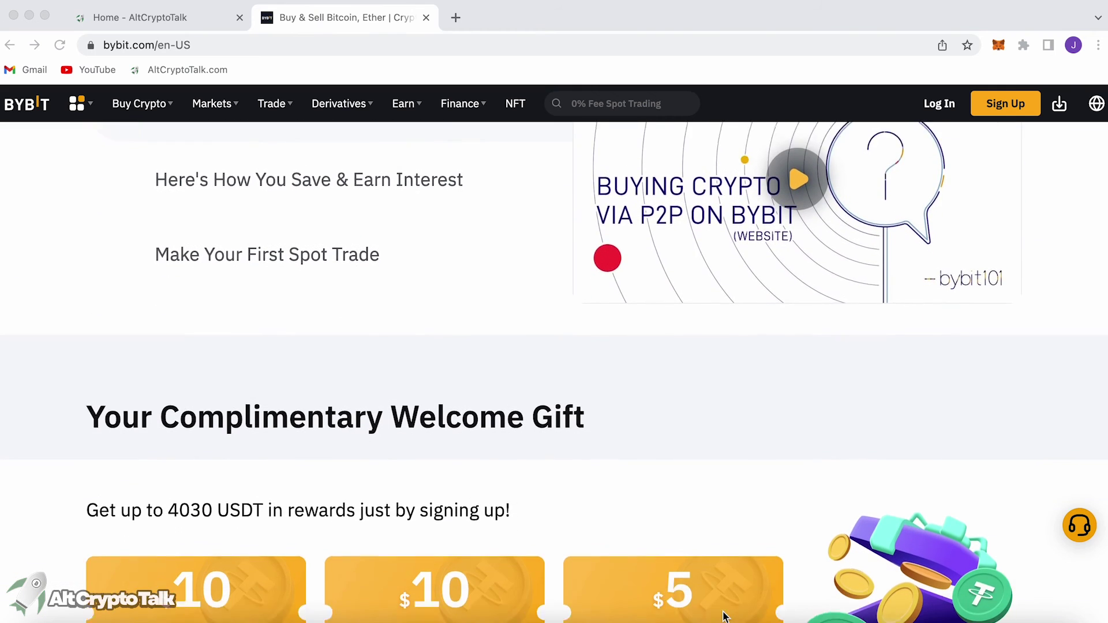
{"action": "scroll", "coordinate": [725, 616], "scroll_direction": "down", "scroll_amount": 1}
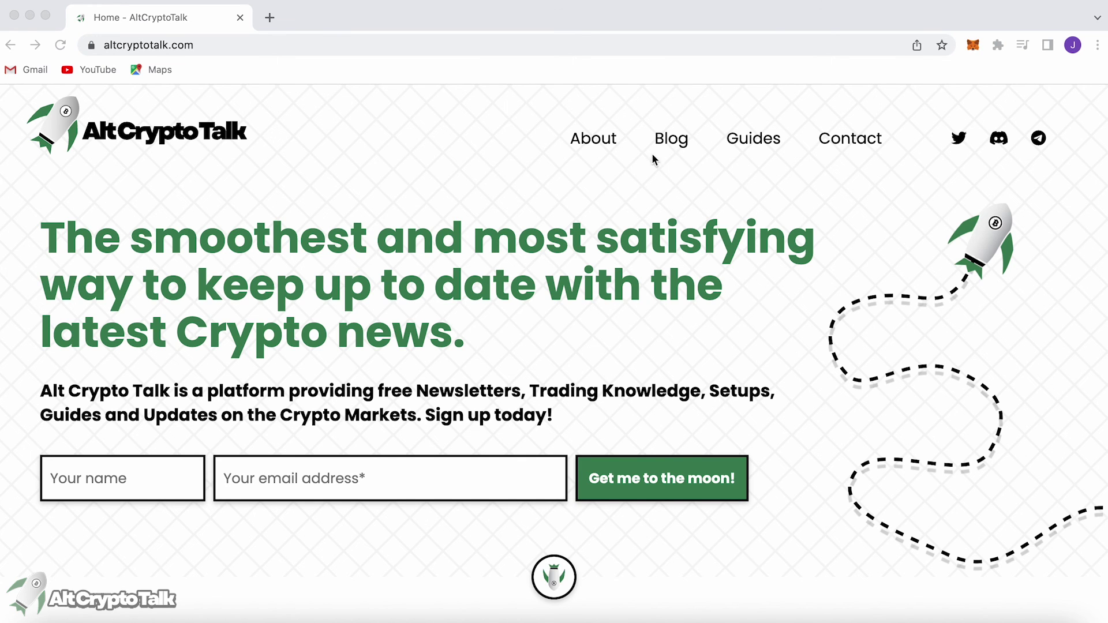
- Go to Crypto Guides, accept the cookie notice, and browse the Setup through Project reviews sections
{"action": "left_click", "coordinate": [753, 141]}
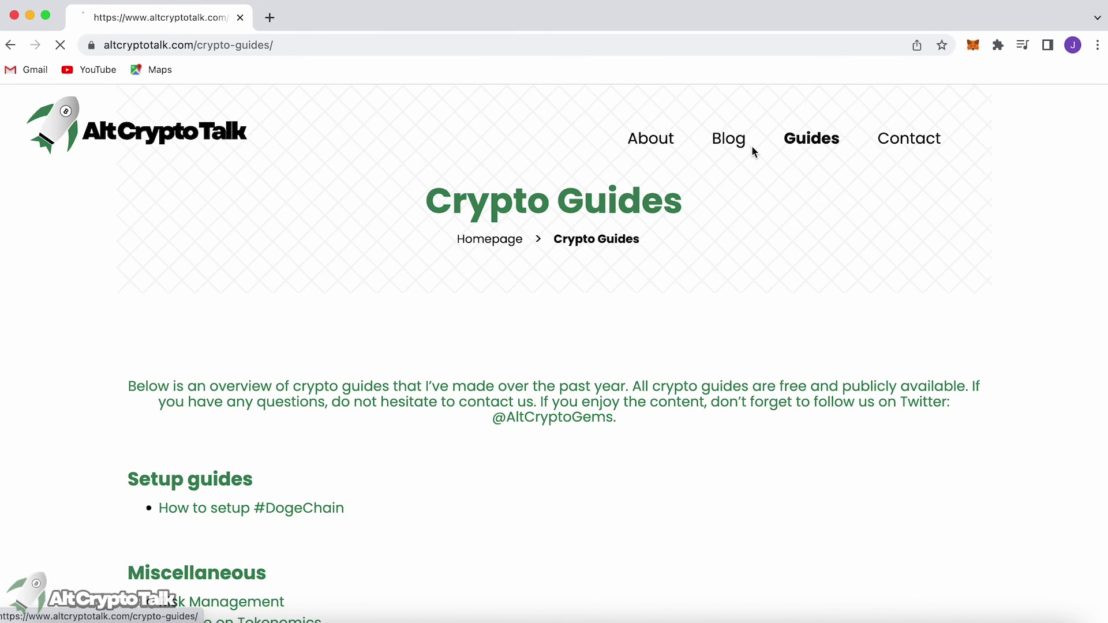
{"action": "scroll", "coordinate": [777, 237], "scroll_direction": "down", "scroll_amount": 2}
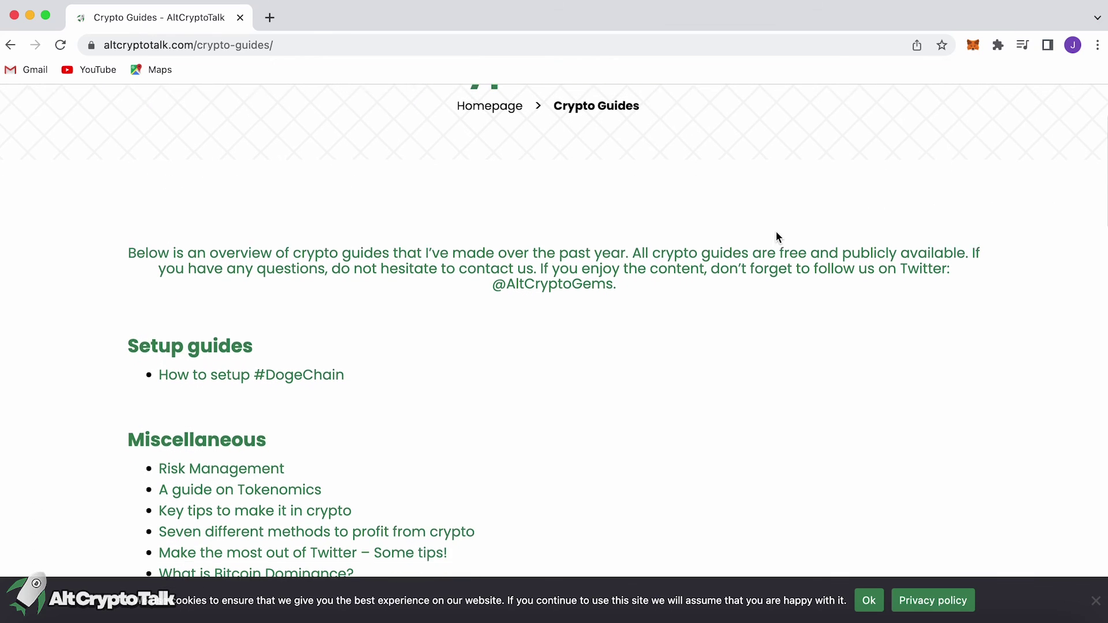
{"action": "left_click", "coordinate": [863, 597]}
{"action": "scroll", "coordinate": [845, 517], "scroll_direction": "down", "scroll_amount": 1}
{"action": "scroll", "coordinate": [845, 513], "scroll_direction": "down", "scroll_amount": 4}
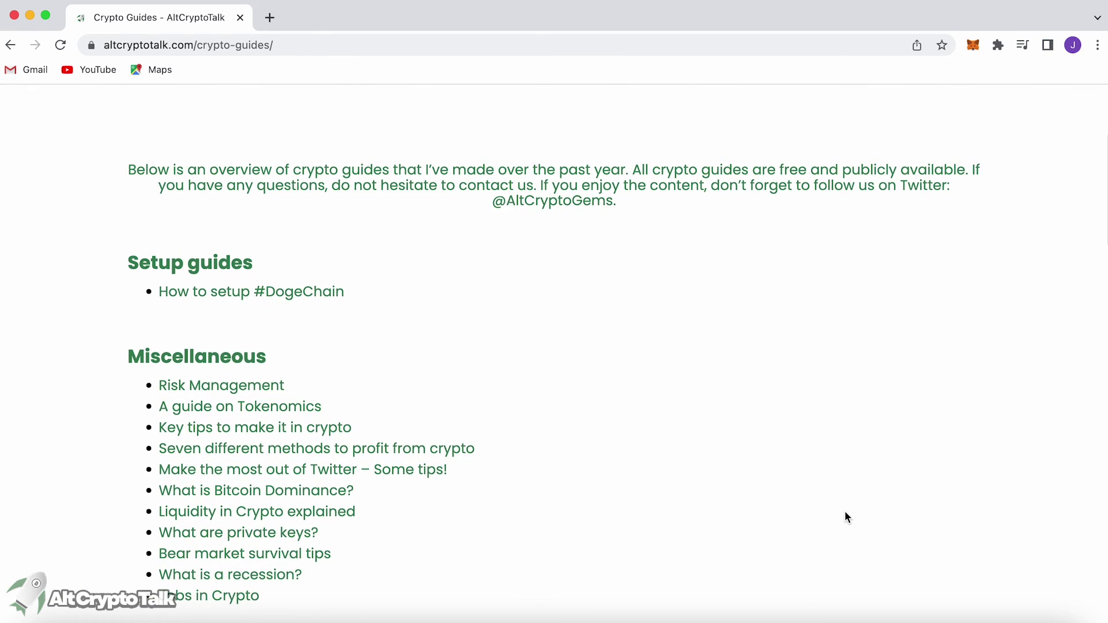
{"action": "scroll", "coordinate": [845, 513], "scroll_direction": "down", "scroll_amount": 8}
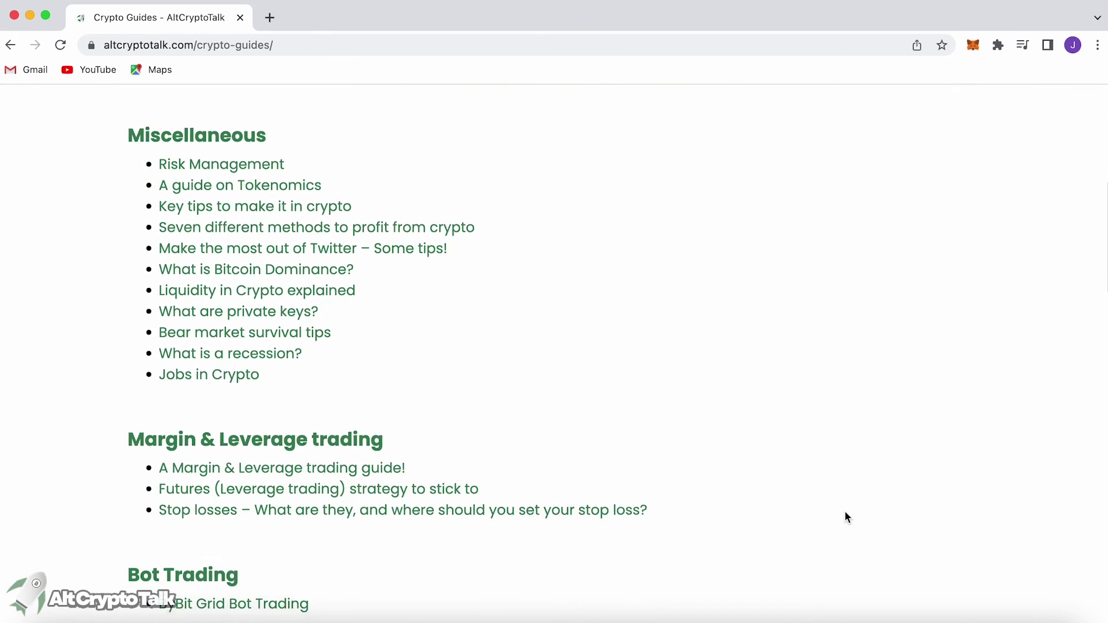
{"action": "scroll", "coordinate": [845, 515], "scroll_direction": "down", "scroll_amount": 15}
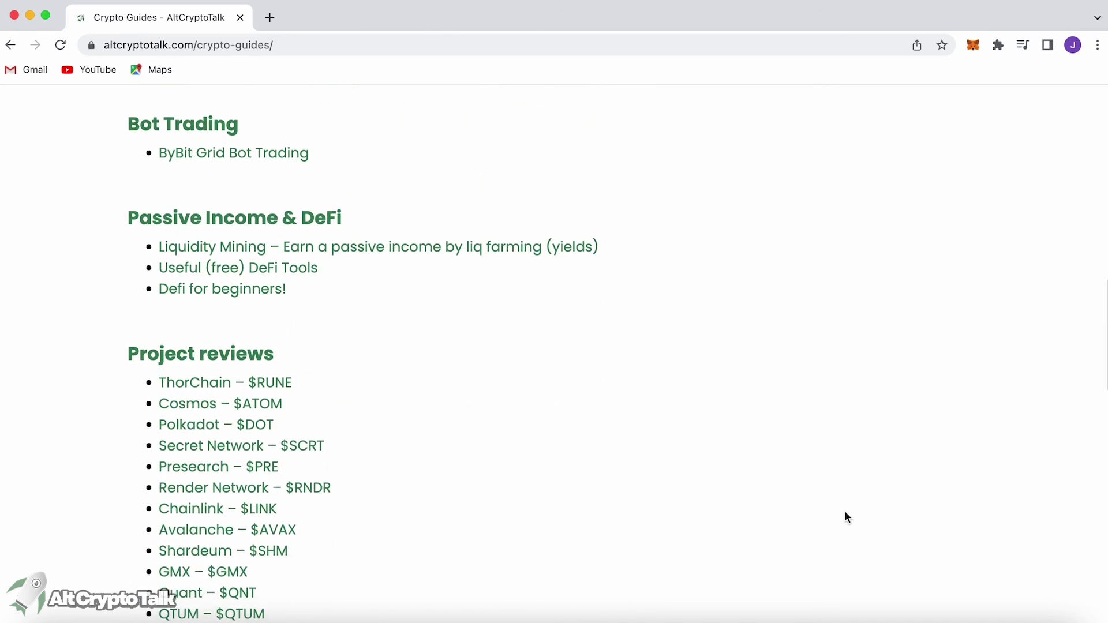